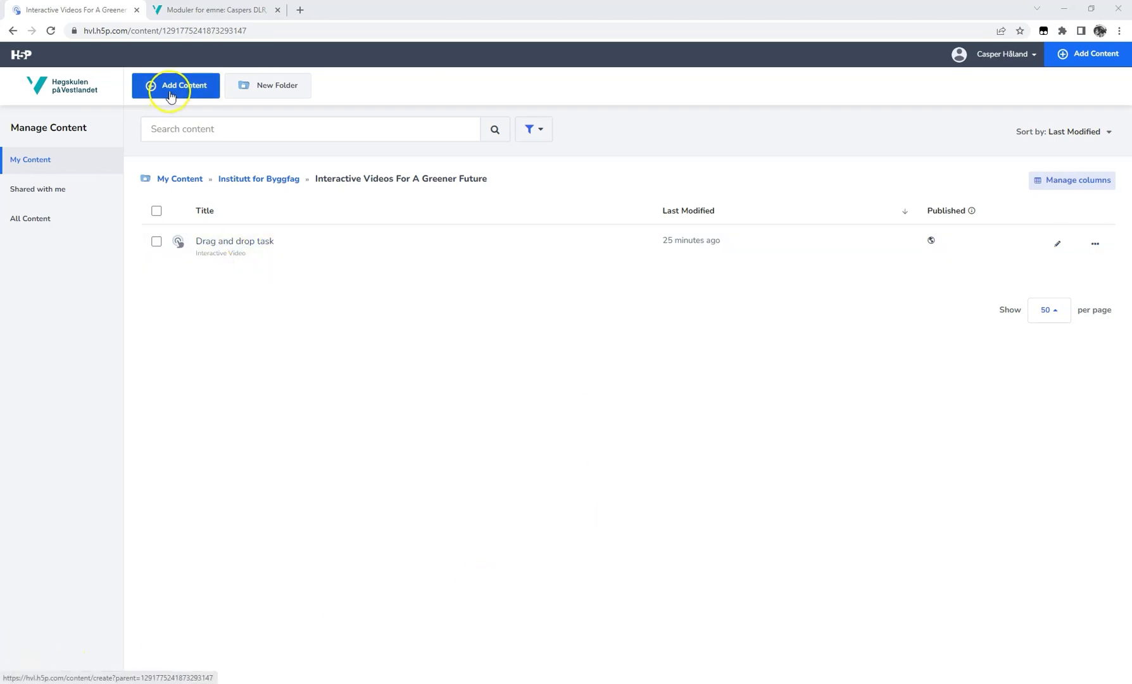
Step: Create new content of type Interactive Video from the H5P hub list
click(171, 90)
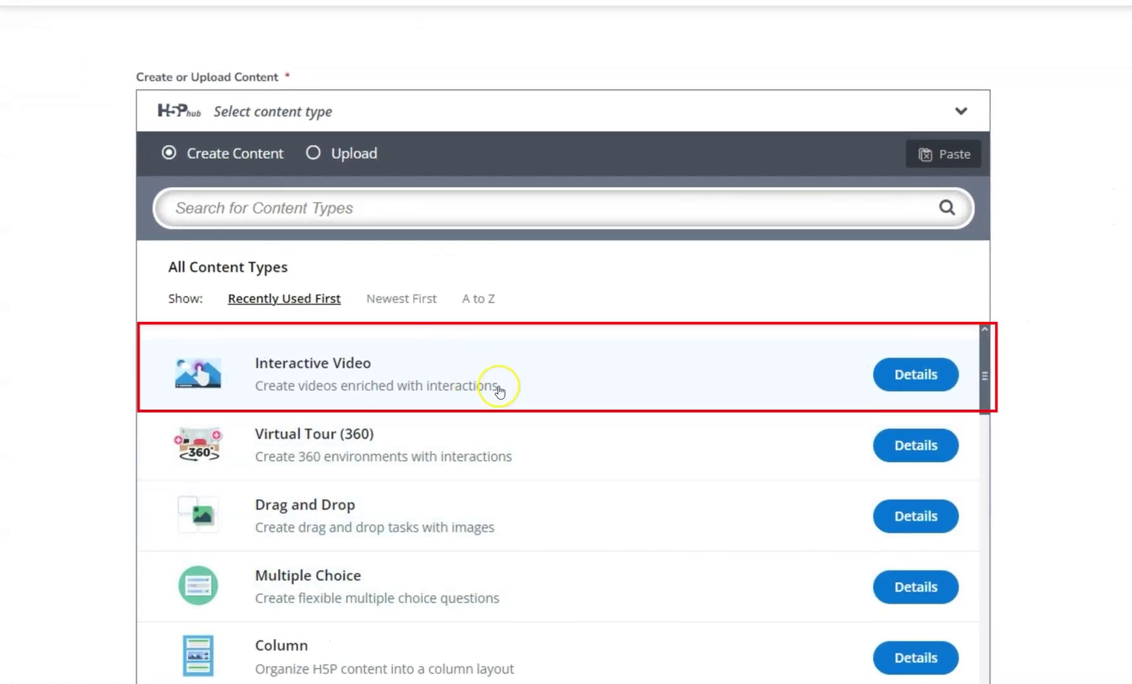
click(499, 391)
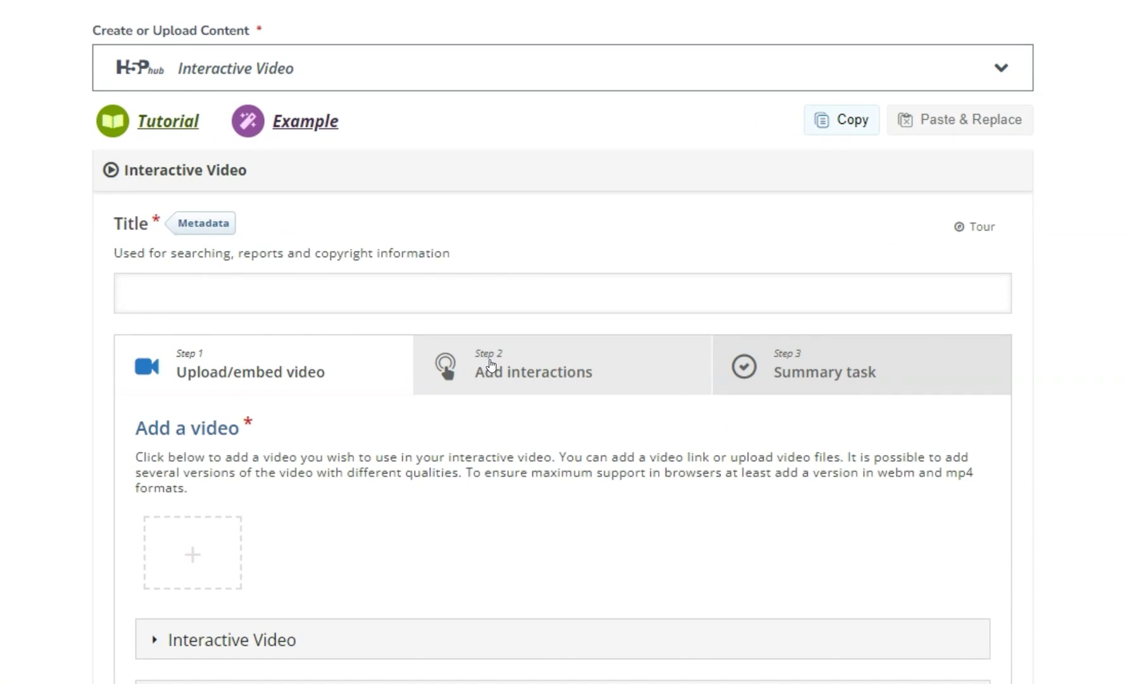
click(291, 370)
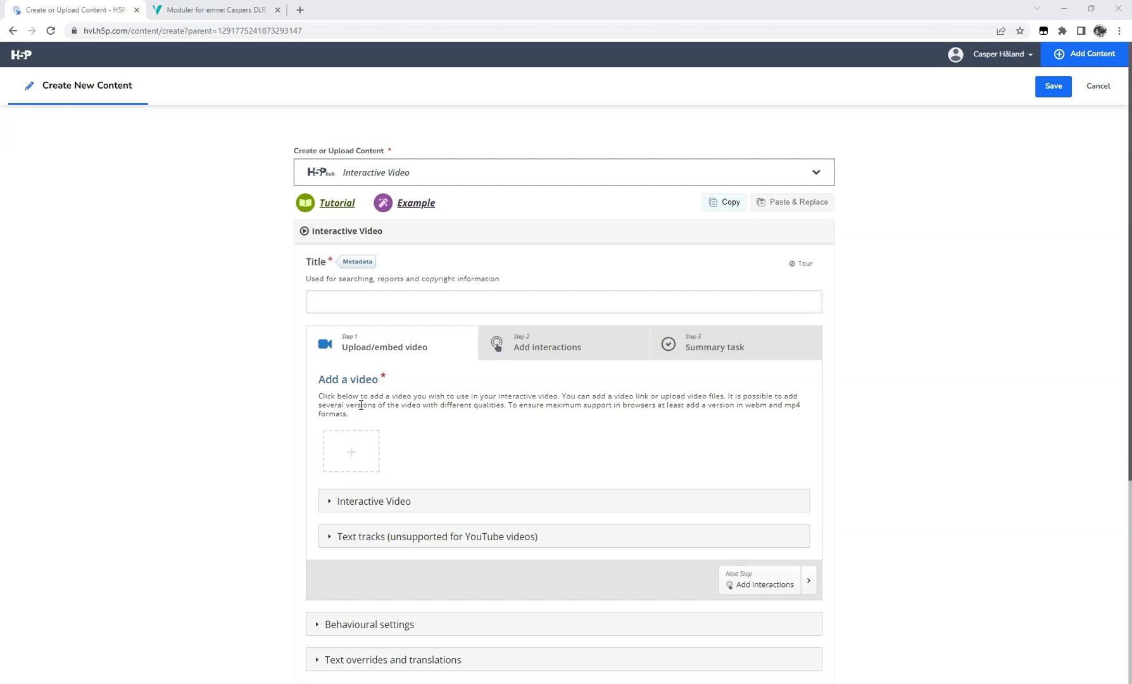
Step: Insert the YouTube video into the Interactive Video from its pasted link
click(358, 460)
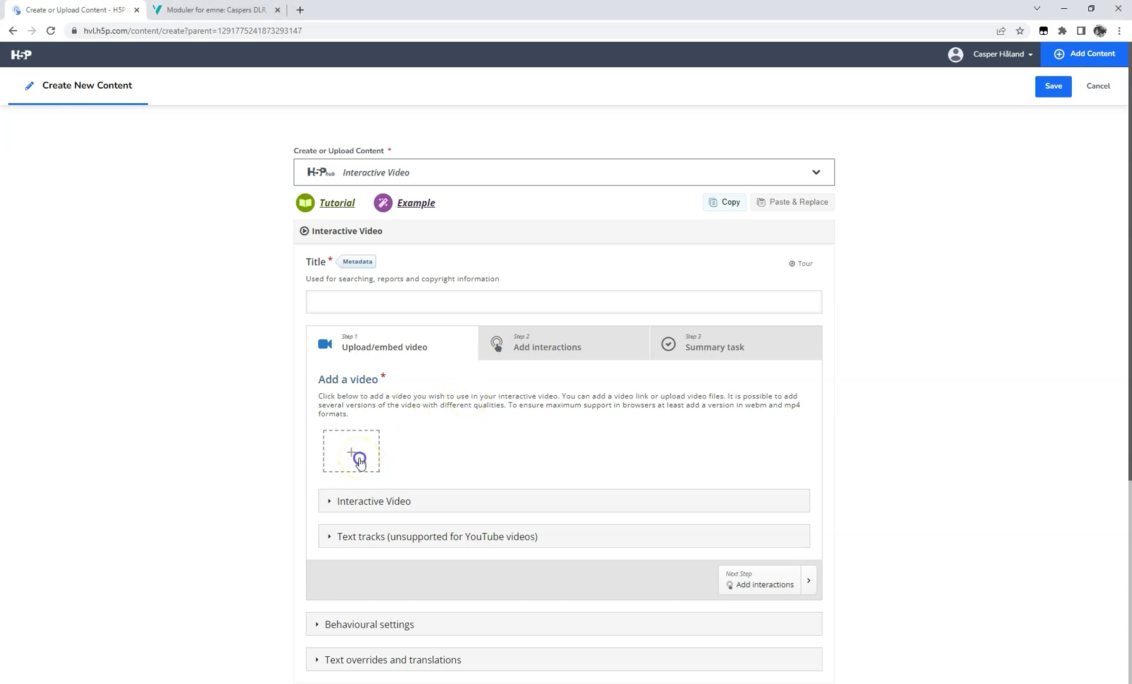
click(571, 501)
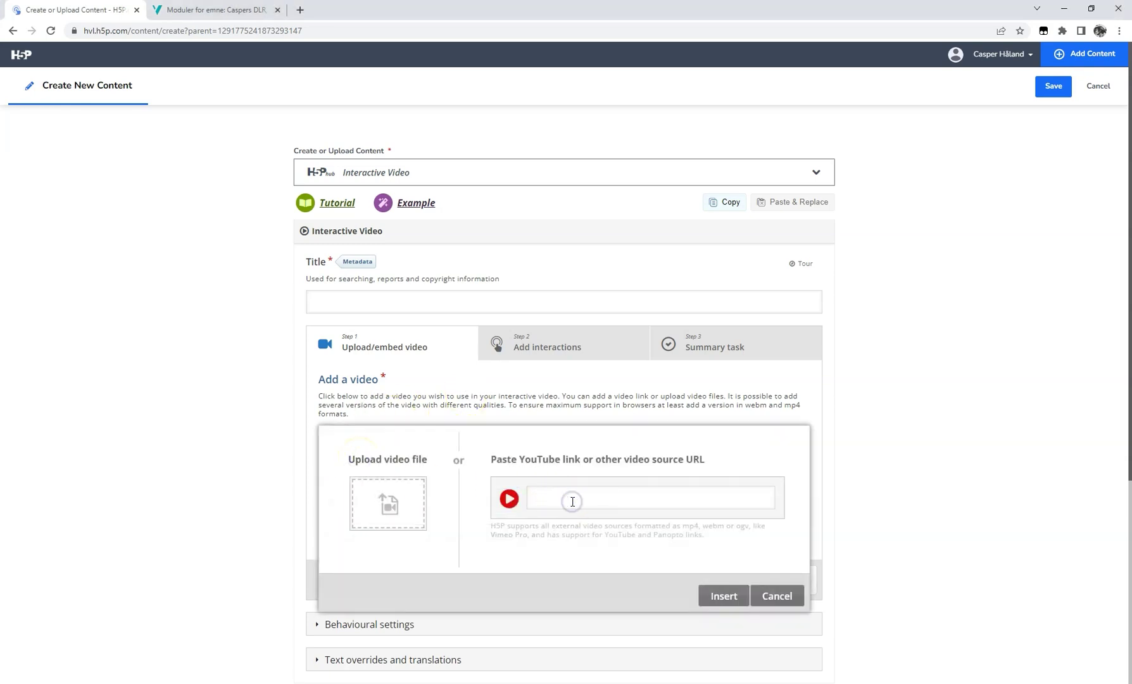
key(ctrl+v)
click(717, 596)
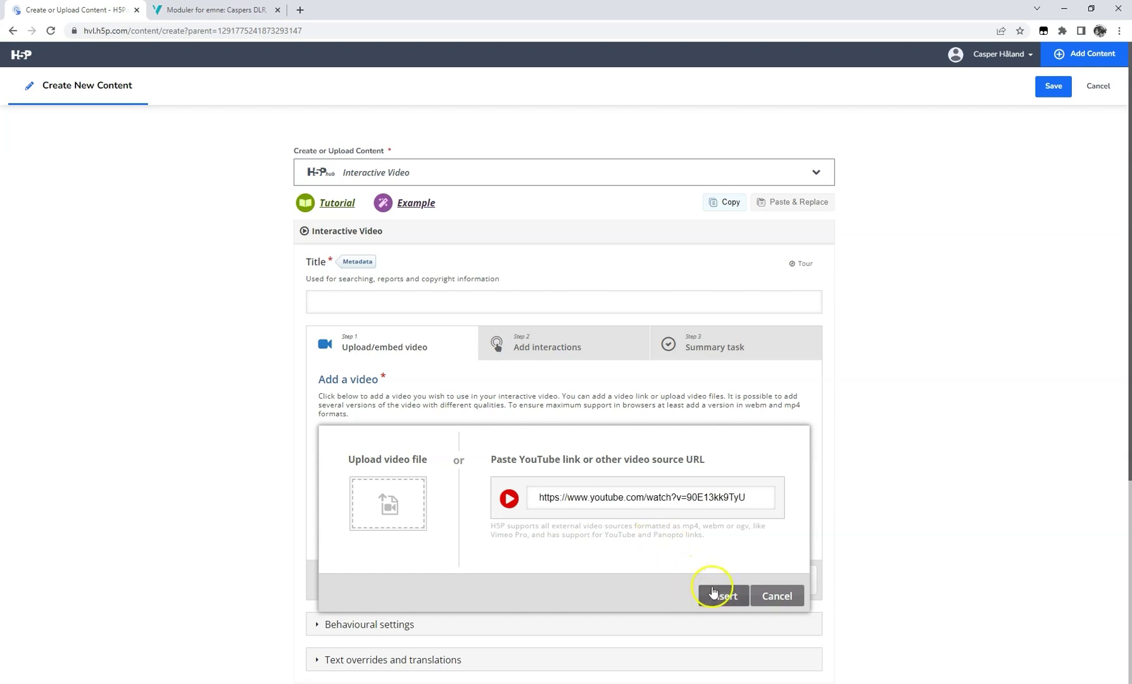
click(501, 470)
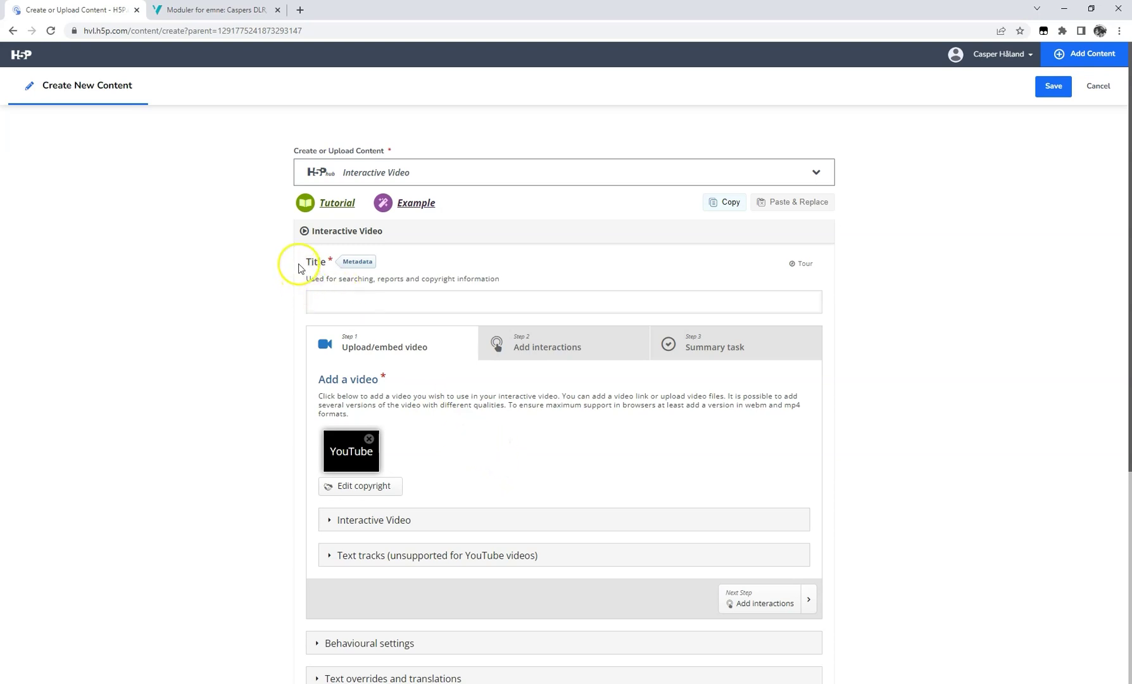
Step: Title the content 'Interactive Video #1' and the video 'Interactive Video about moist damage'
click(436, 305)
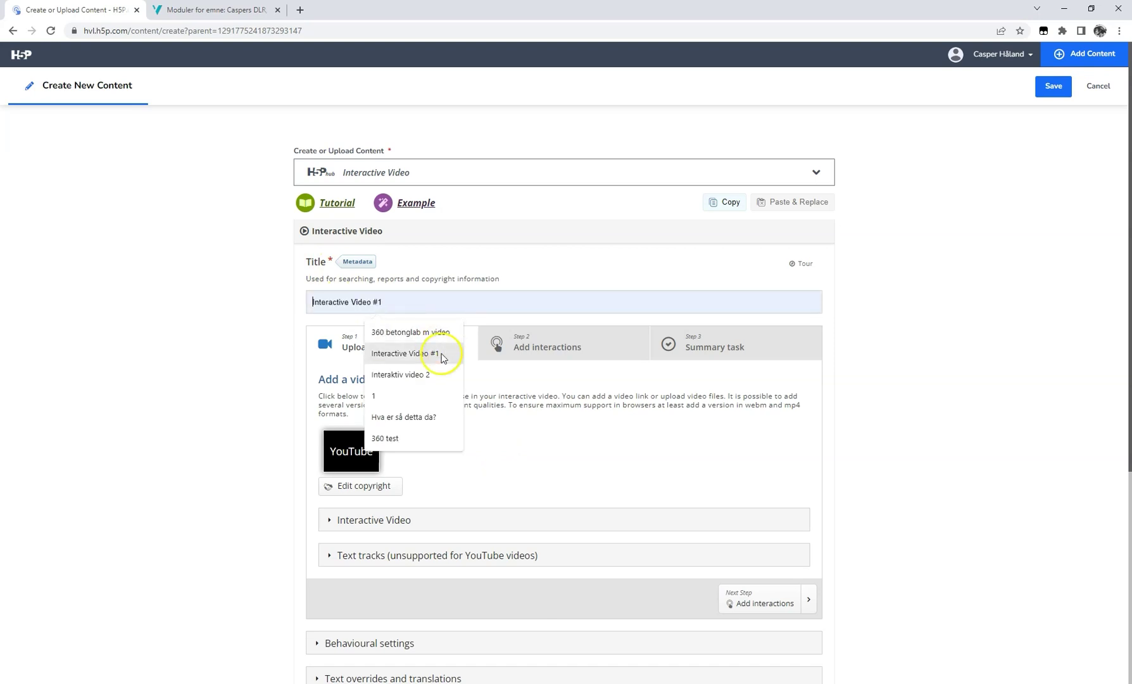
click(441, 356)
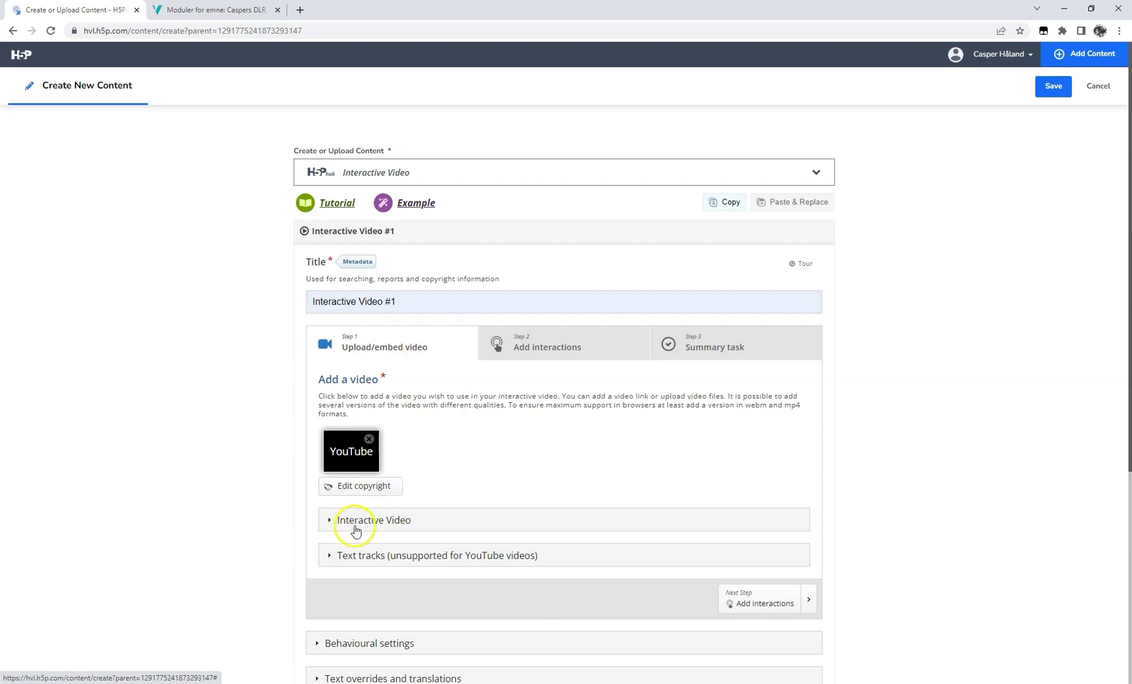
click(330, 520)
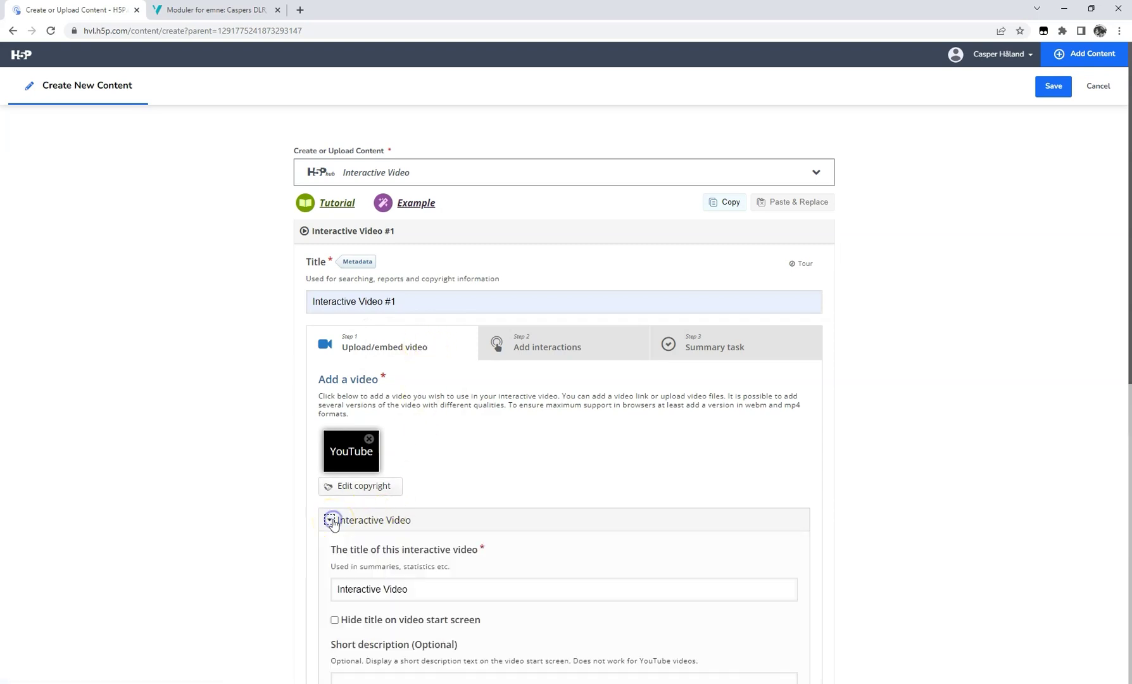
click(440, 595)
text(about moist damage)
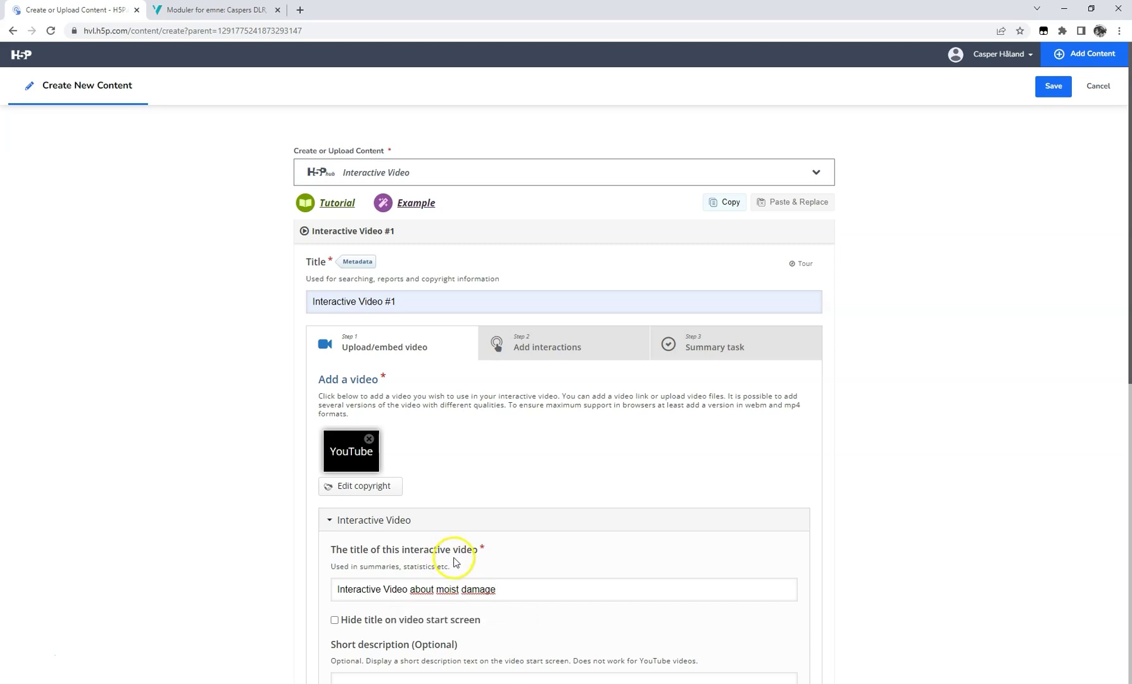
click(836, 559)
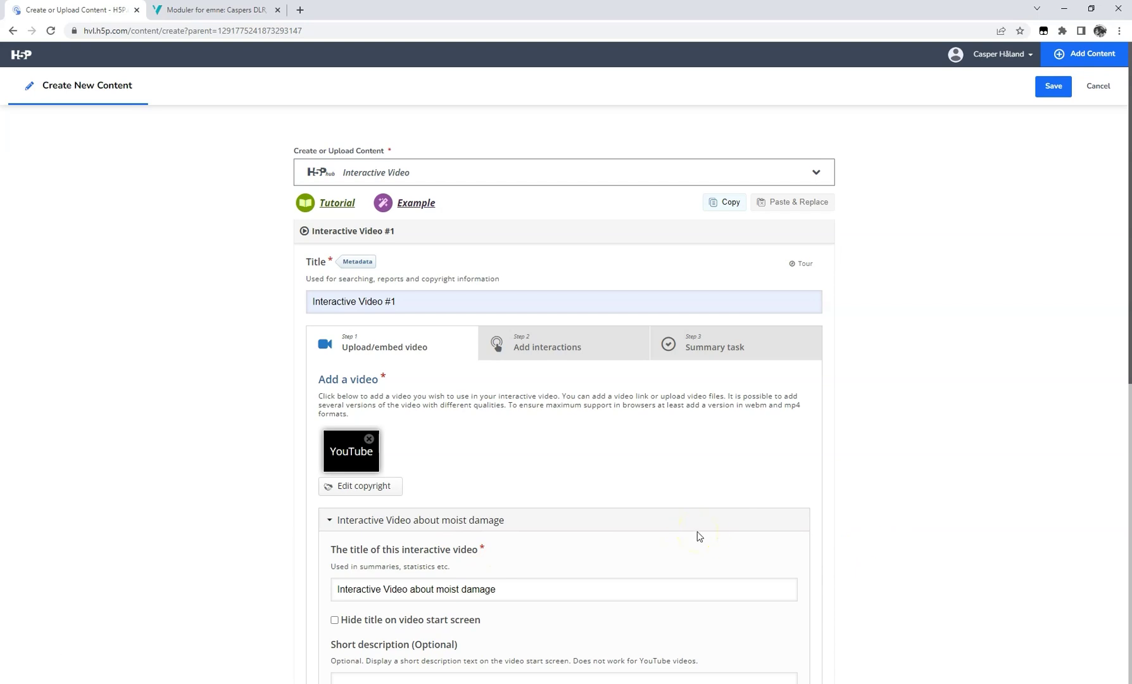
scroll(697, 532, down, 3)
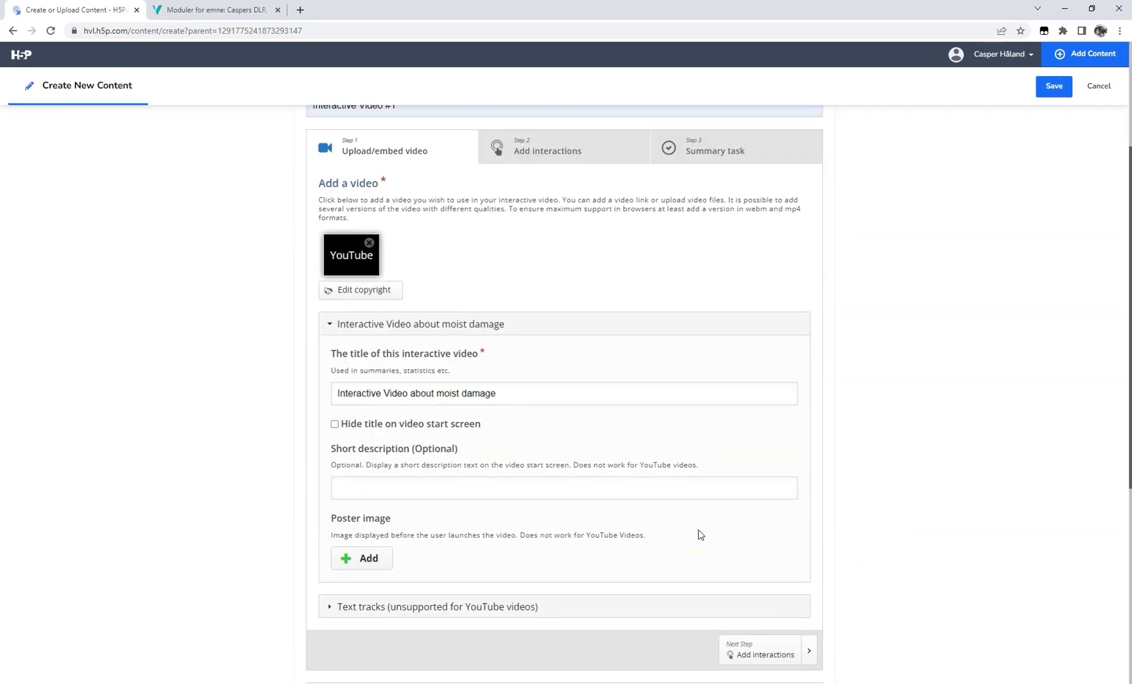
scroll(699, 534, down, 3)
click(329, 395)
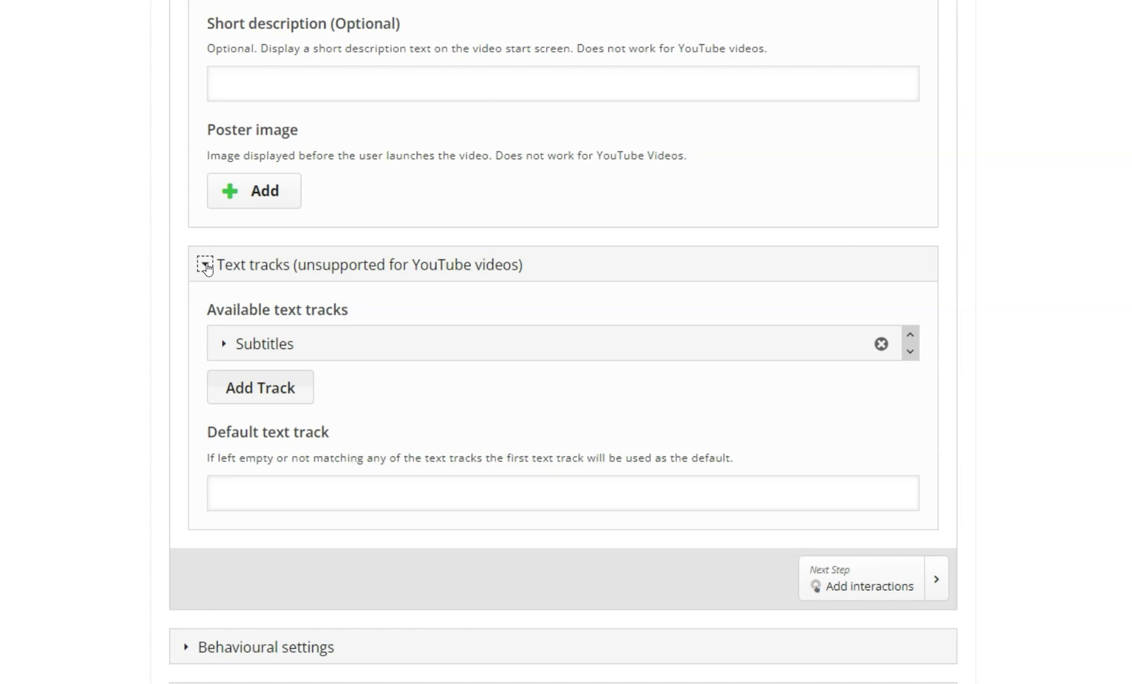
click(206, 266)
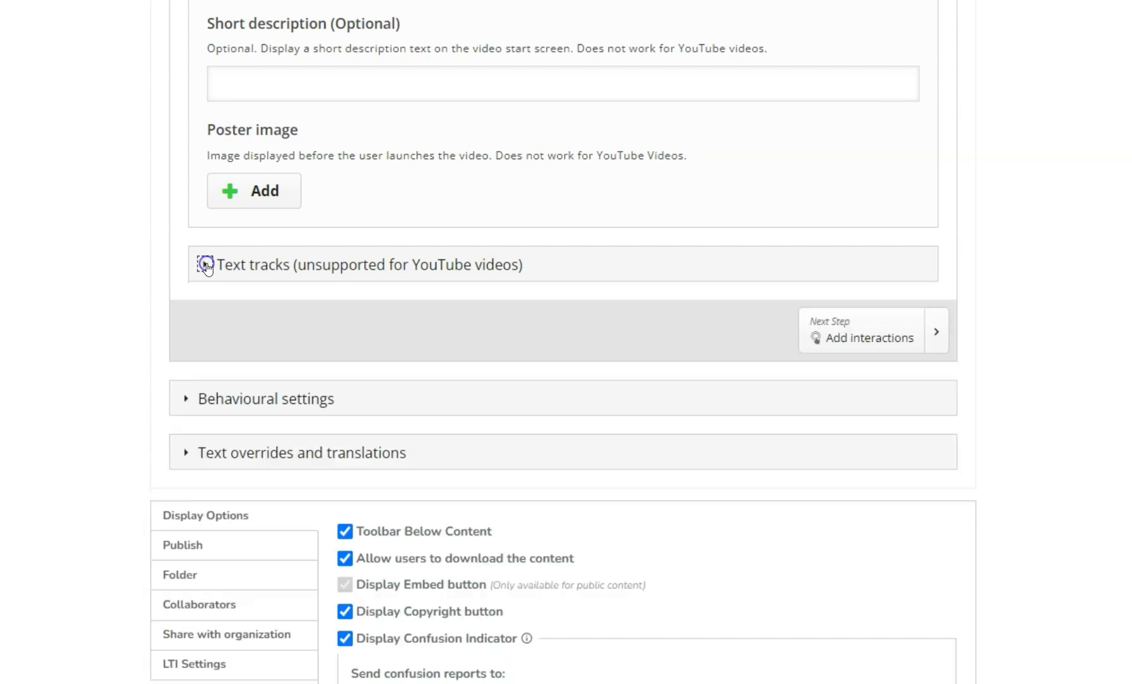
scroll(205, 263, down, 4)
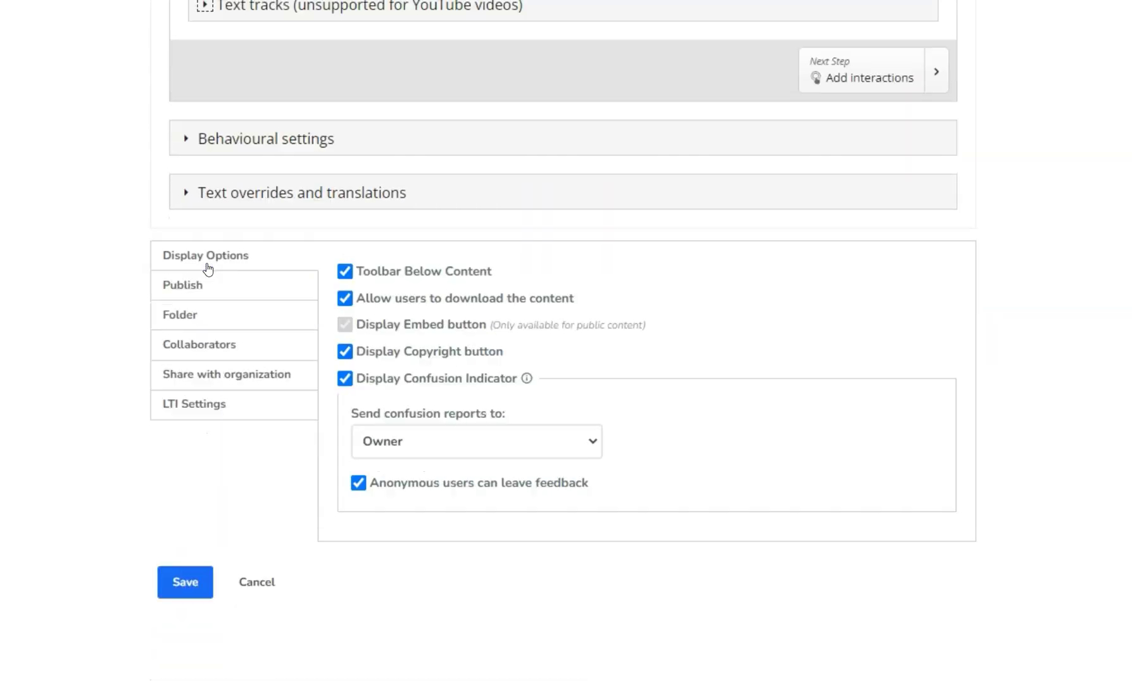
click(185, 138)
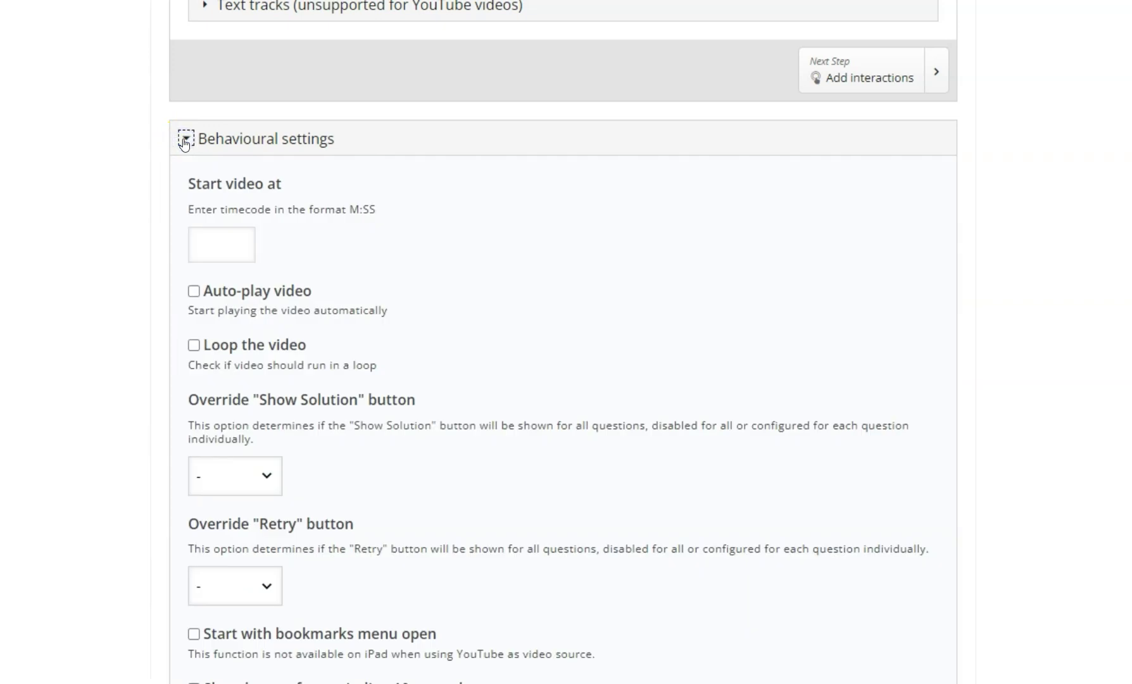
scroll(636, 410, down, 5)
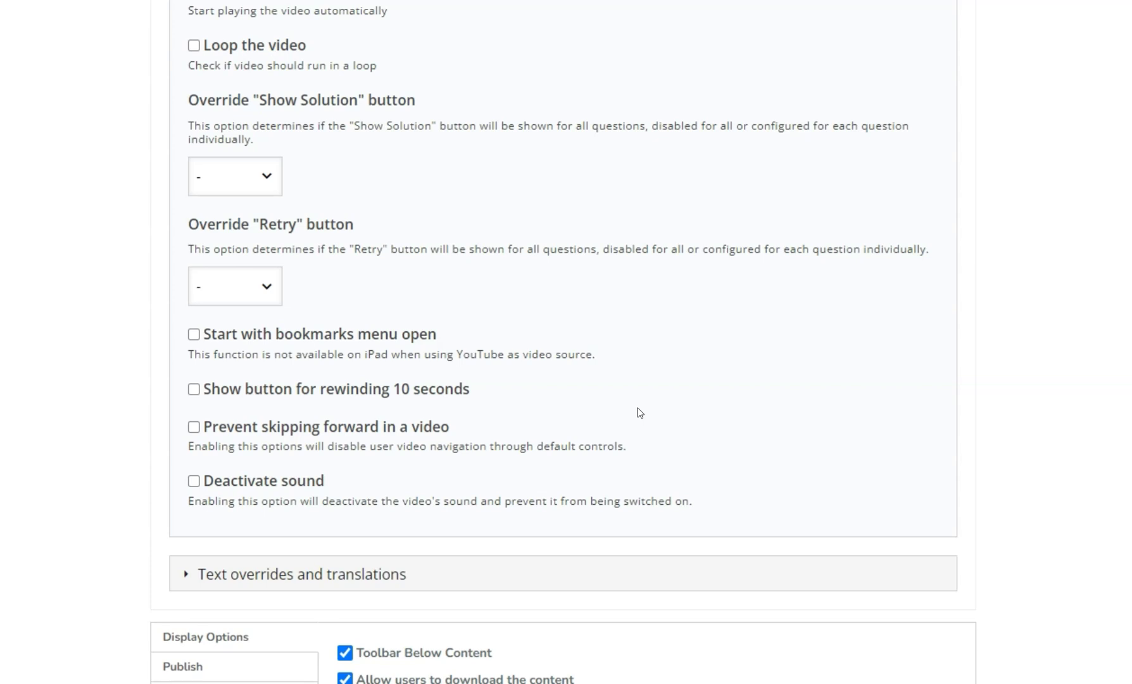
scroll(638, 412, down, 6)
click(185, 192)
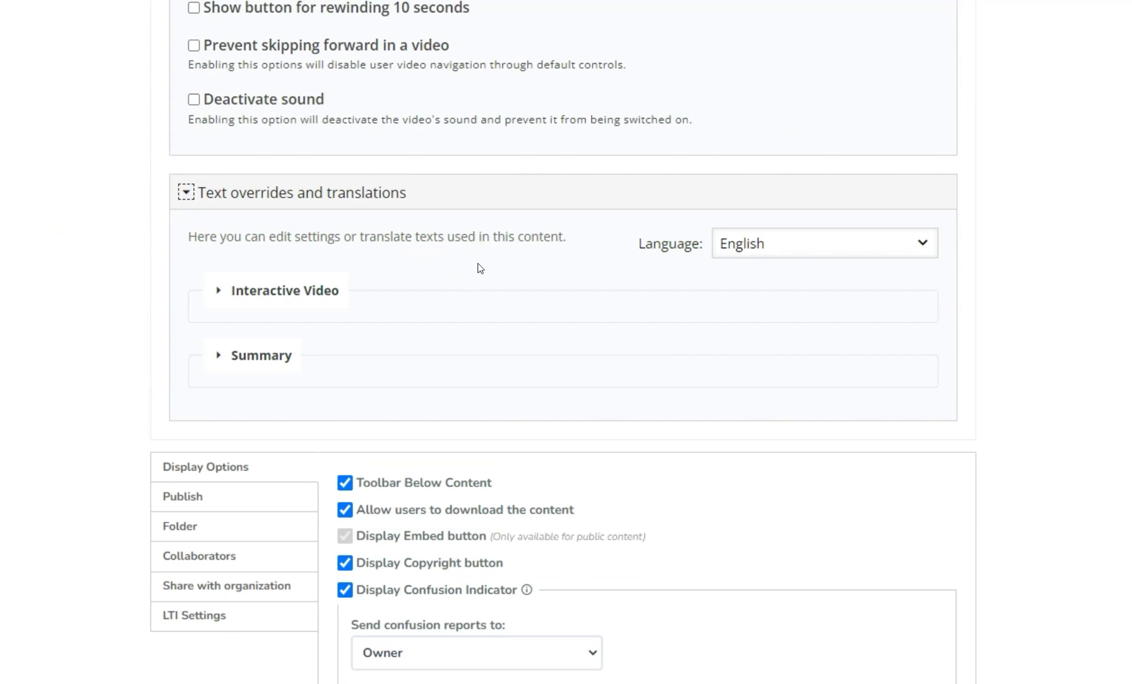
click(218, 355)
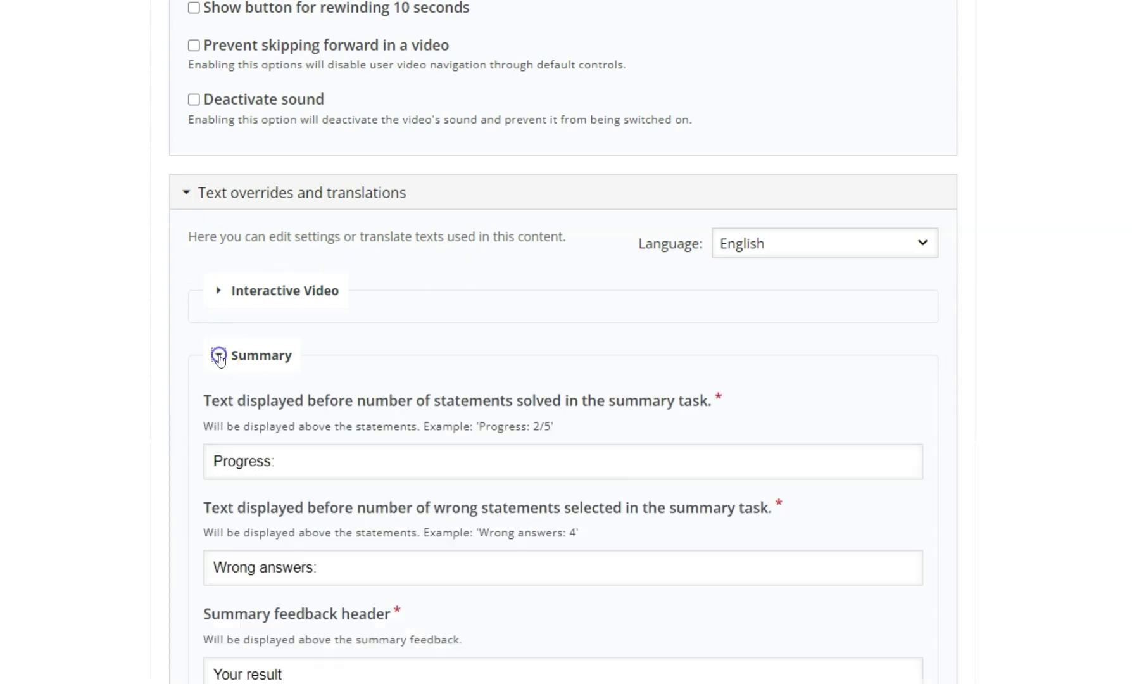
click(215, 292)
scroll(396, 387, up, 15)
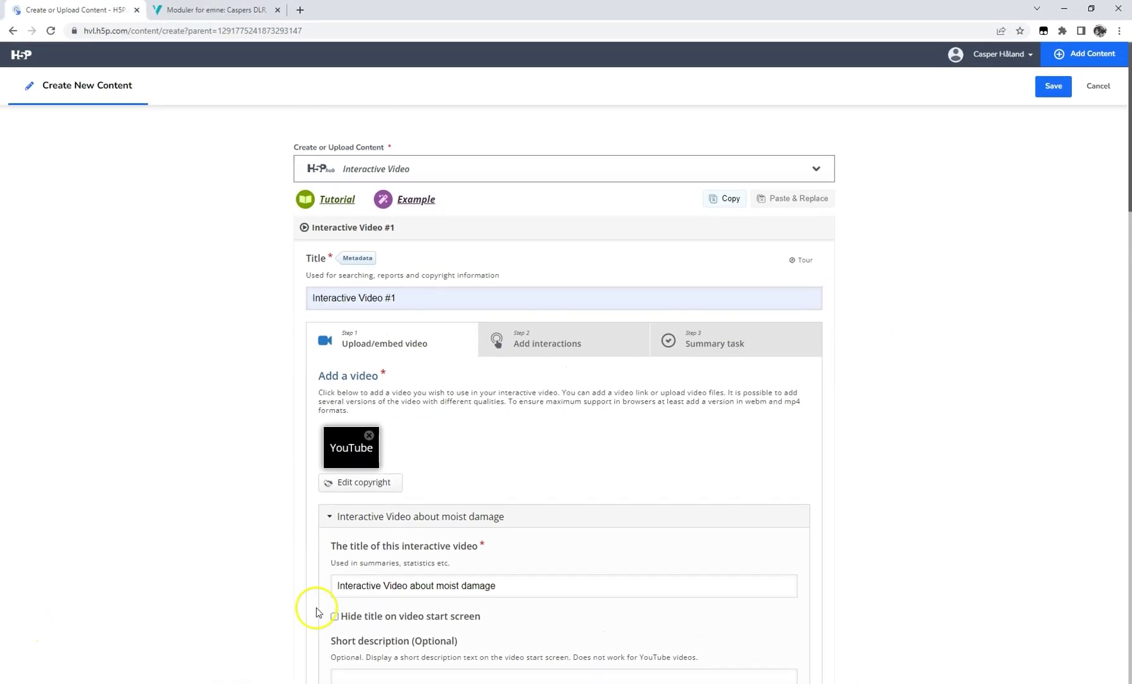
Step: Switch to Step 2 Add interactions and explore the interaction toolbar over the YouTube video
click(576, 355)
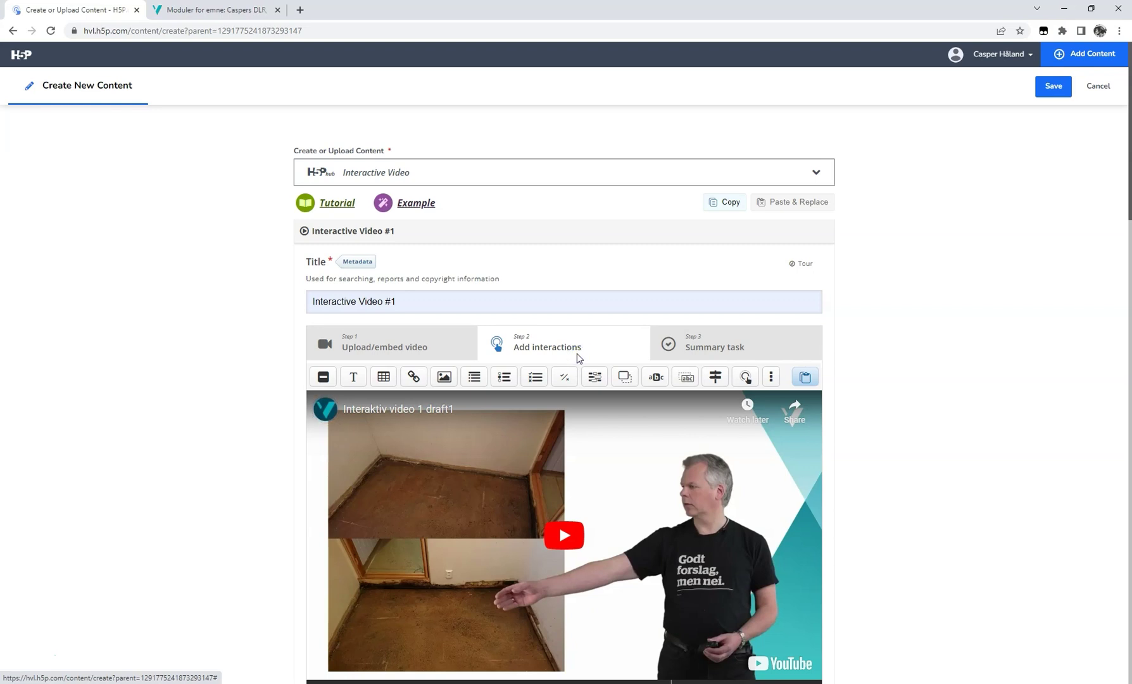
click(581, 342)
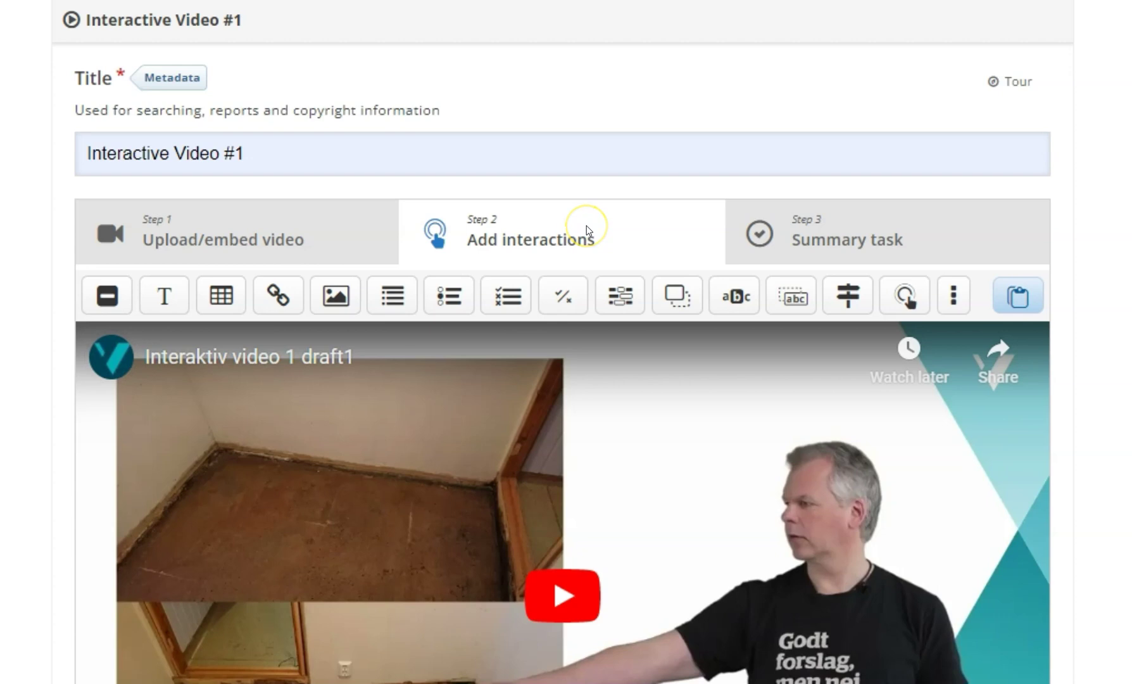
click(584, 220)
click(570, 239)
click(508, 306)
click(457, 309)
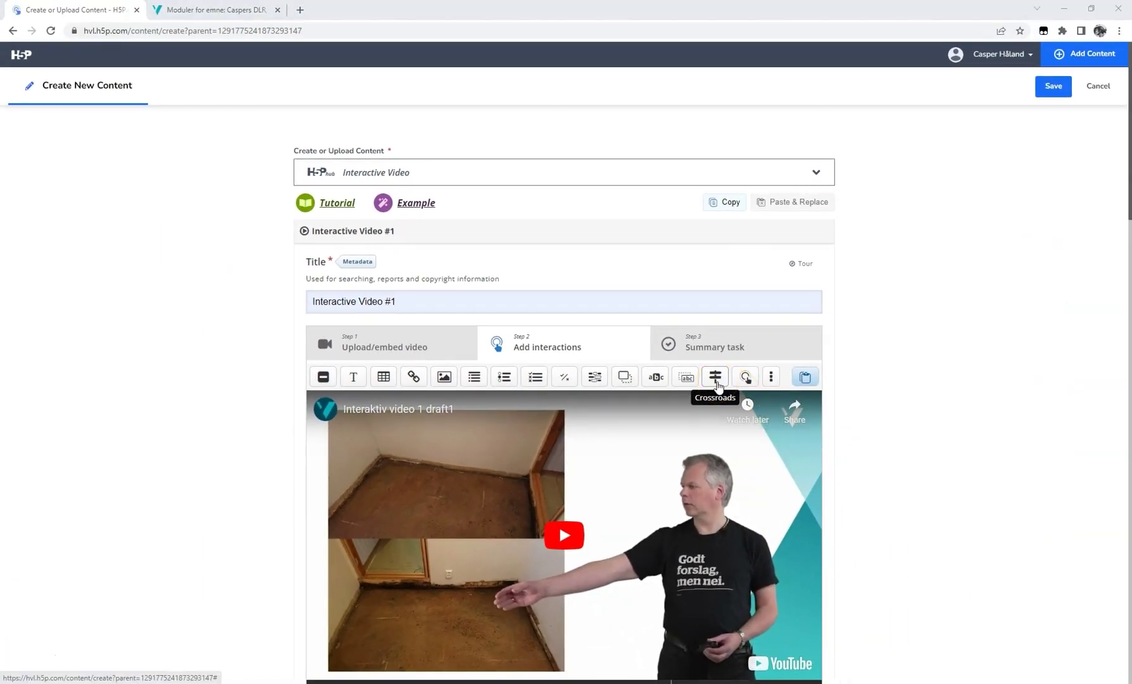
Step: Add a Crossroads asking 'Hva tror du årsaken til fukt er?', shown 8:40.538–8:40.937
click(716, 377)
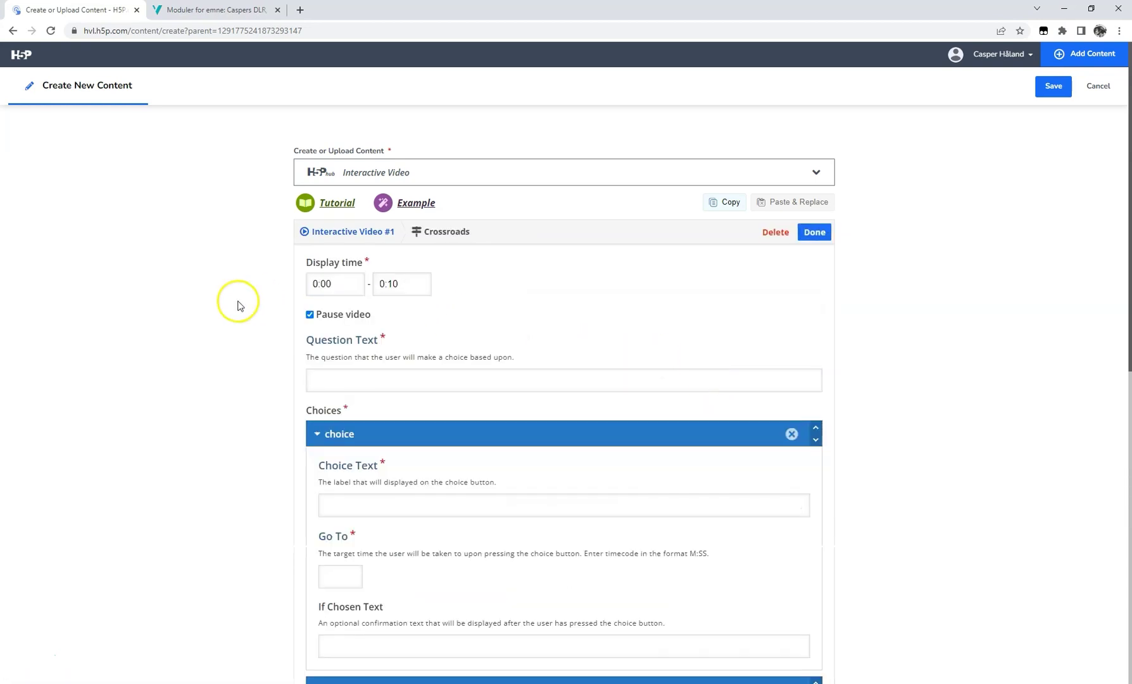
click(380, 383)
text(Hva tror du årsaken til fukt er?)
click(305, 263)
text(8:40.538)
key(Tab)
text(8:40.937)
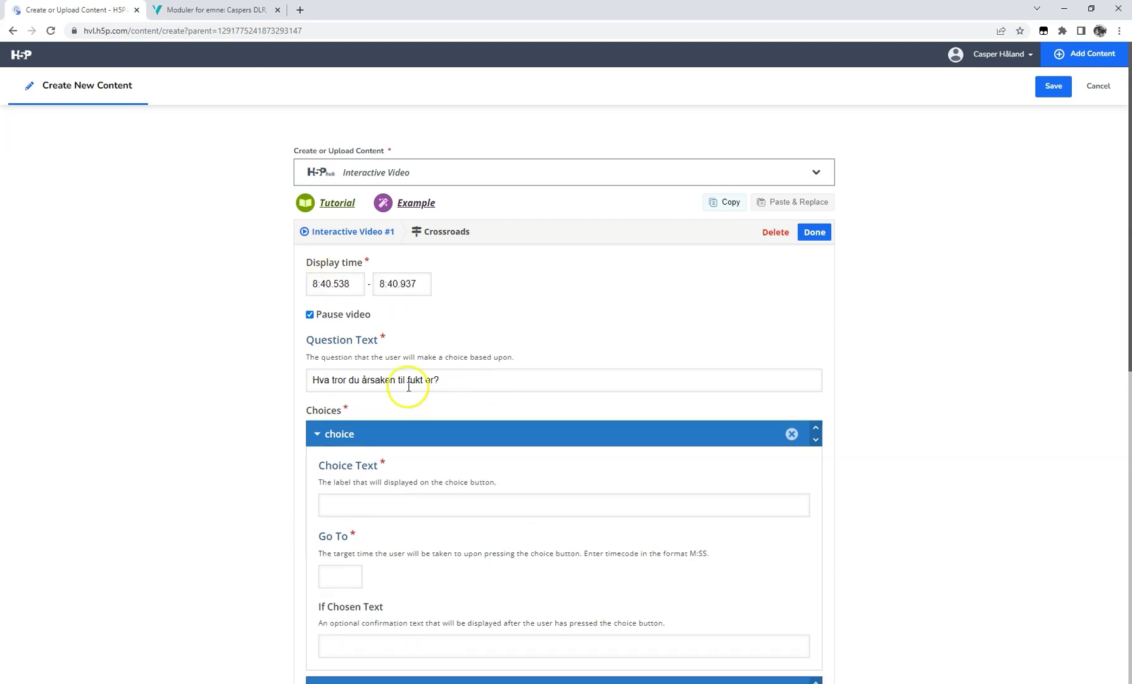
Step: Fill in the first two choice labels, jumping to 8:42 and 11:25
click(455, 505)
text(Brudd på vannledninger)
click(349, 570)
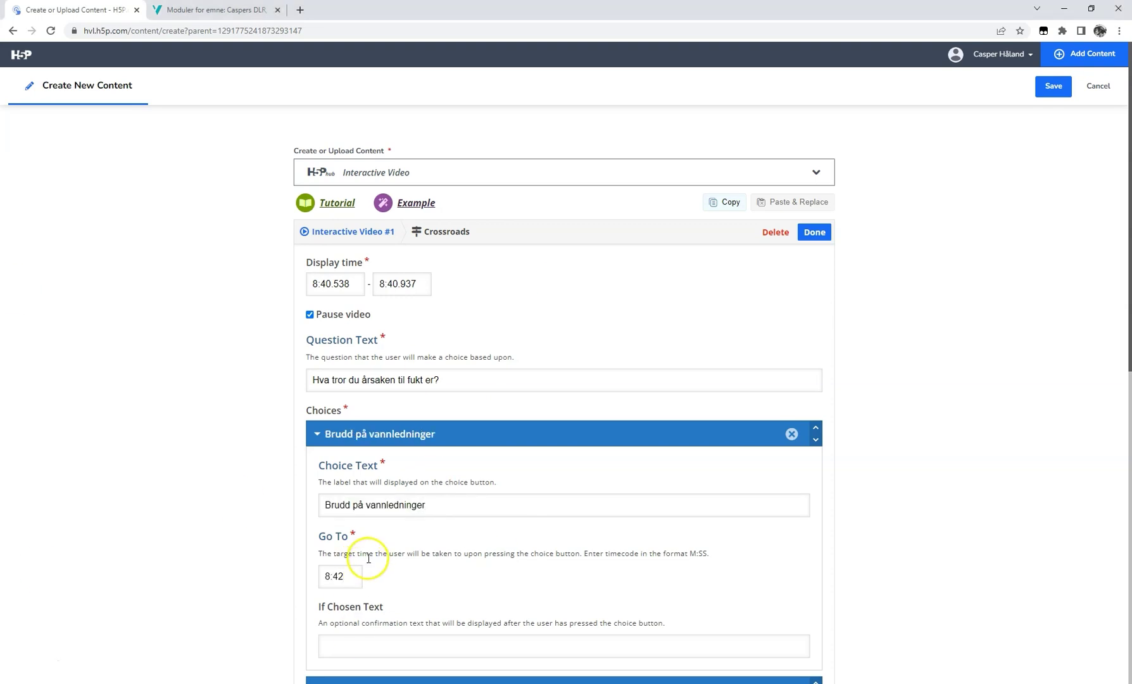
scroll(533, 557, down, 3)
click(533, 557)
text(Fukt via overflatevann)
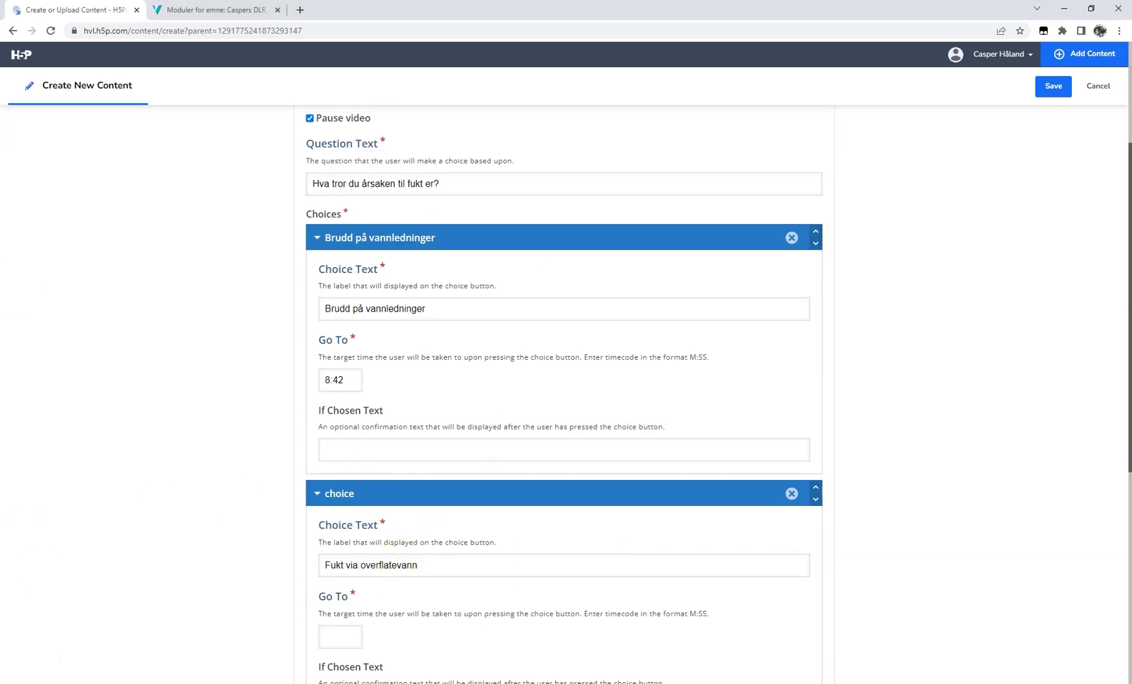
click(331, 635)
scroll(391, 475, down, 3)
Step: Add a third choice 'Kondens' jumping to 12:23 and finish the Crossroads
click(379, 479)
scroll(357, 443, down, 3)
click(356, 429)
text(Kondens)
click(347, 502)
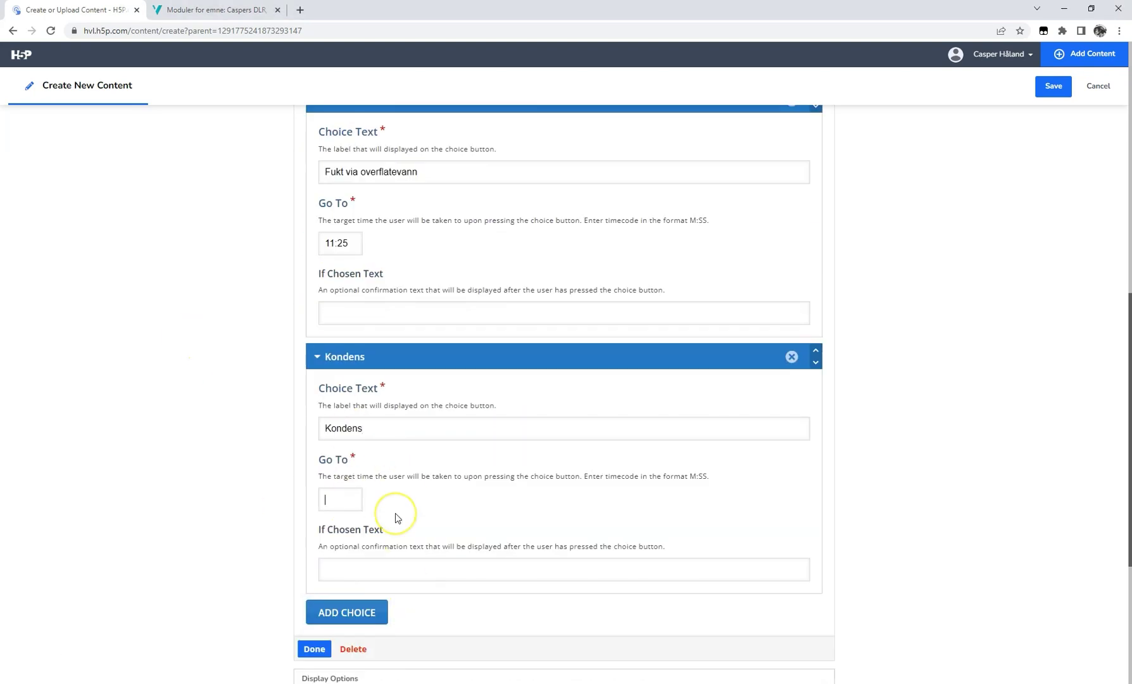
scroll(406, 470, down, 3)
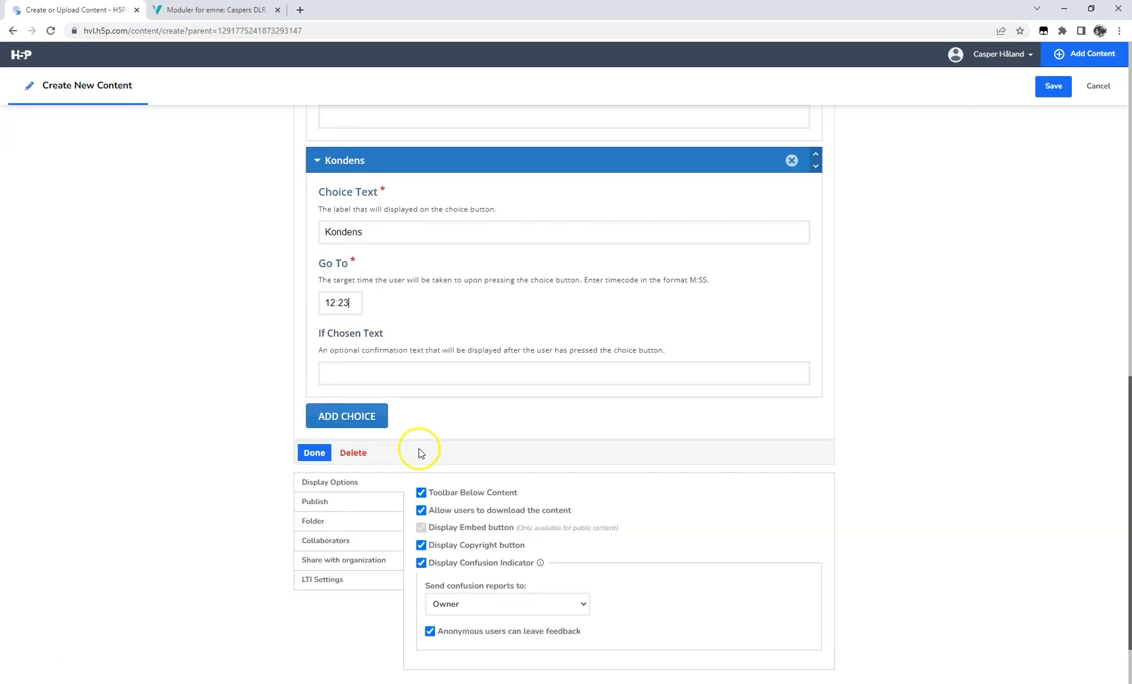
click(316, 456)
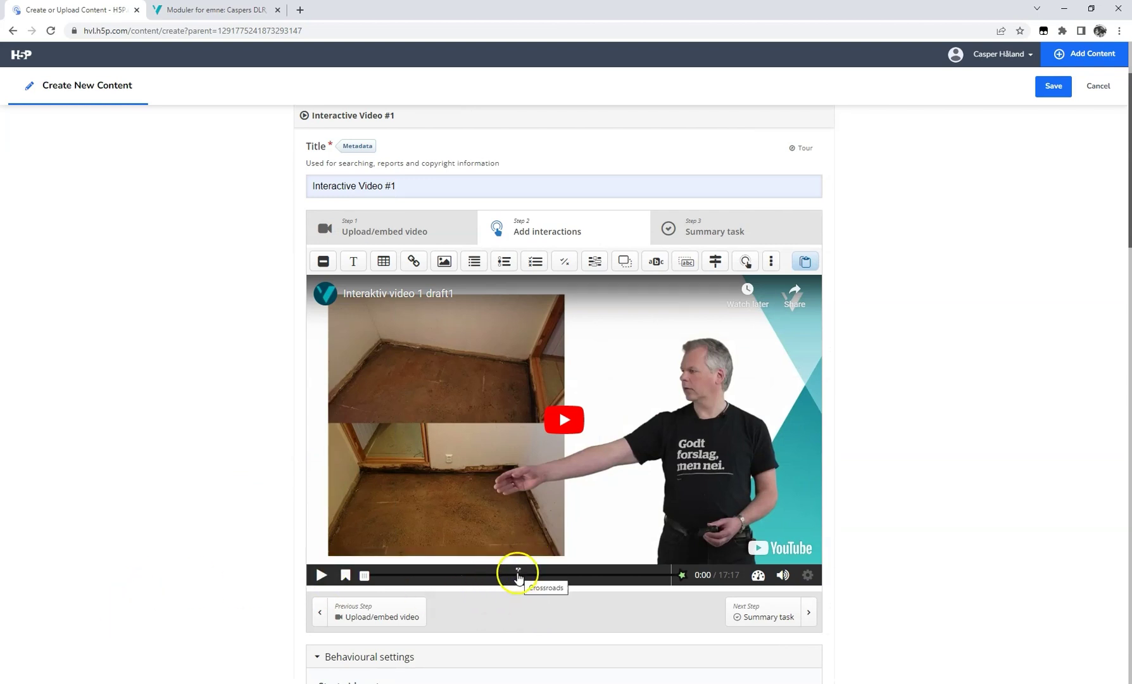
Step: At 8:40, move the moisture question top-left, widen it, and add another Crossroads
drag(365, 575, 514, 596)
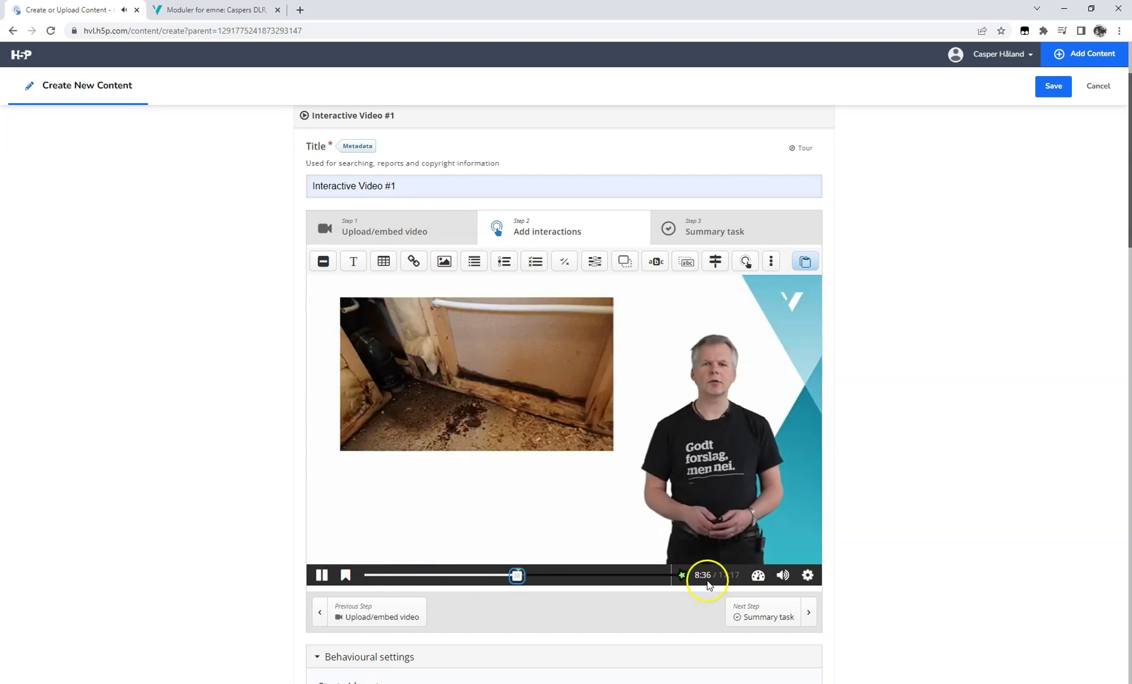
click(321, 575)
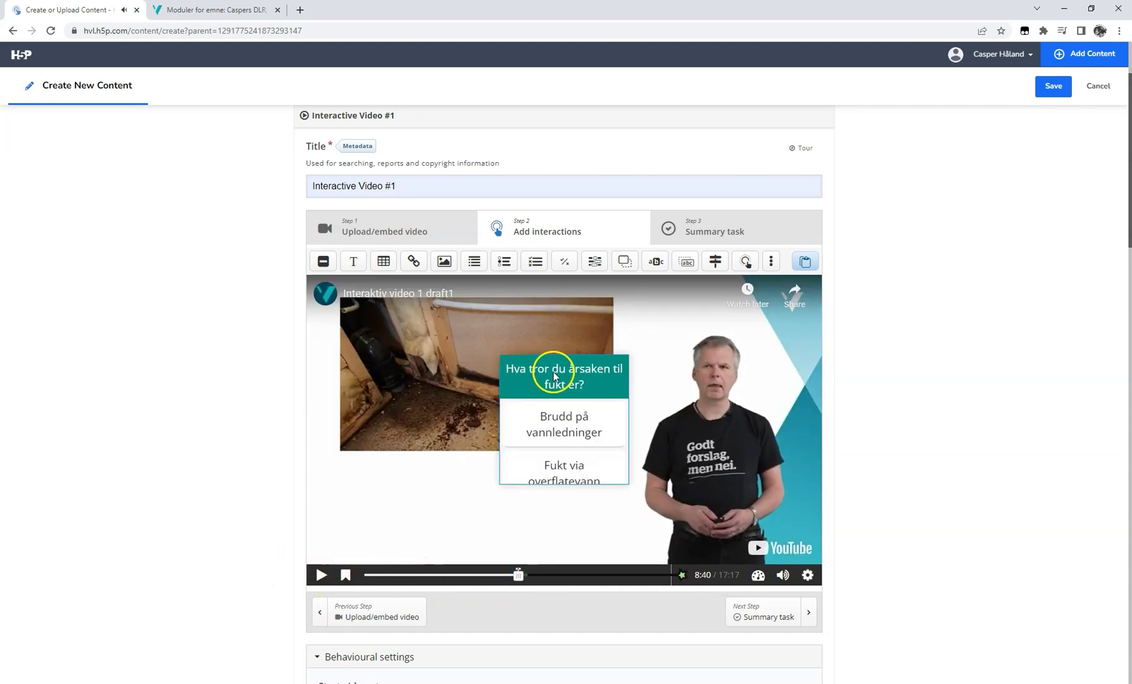
drag(555, 376, 358, 284)
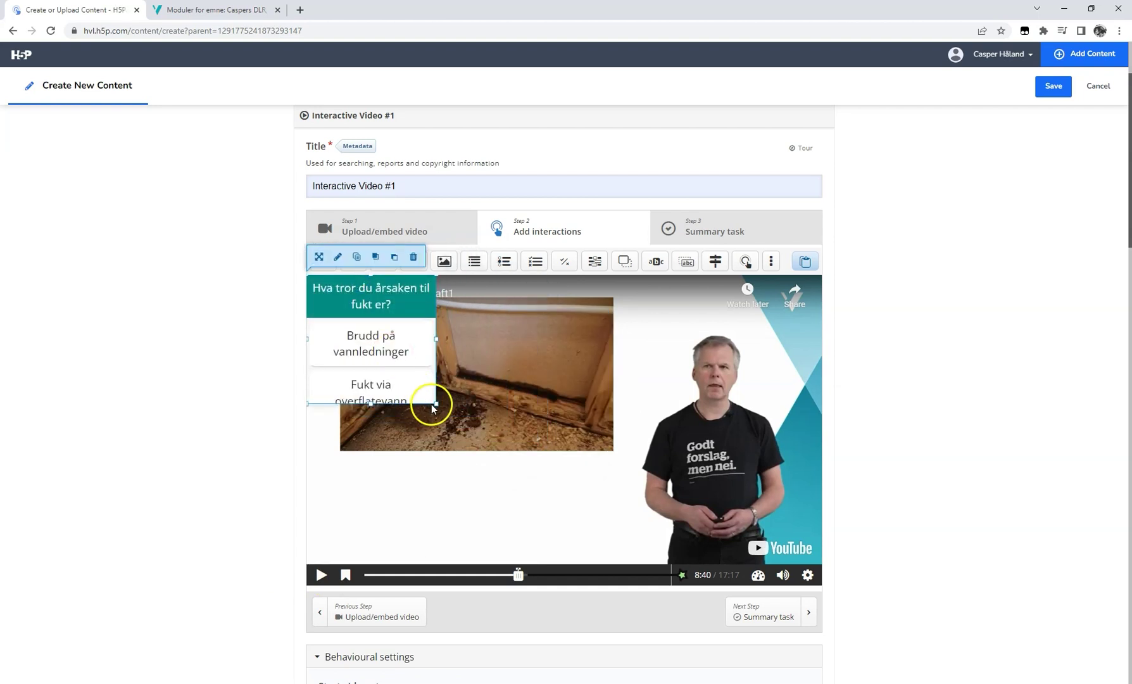
drag(437, 402, 526, 393)
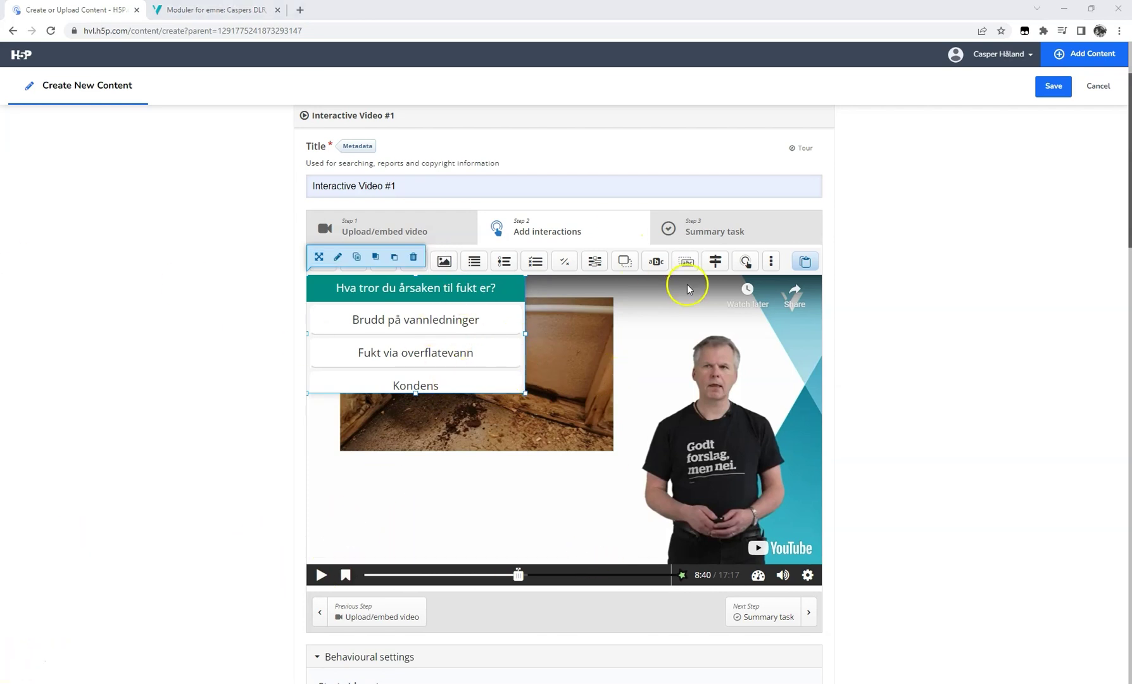
click(715, 260)
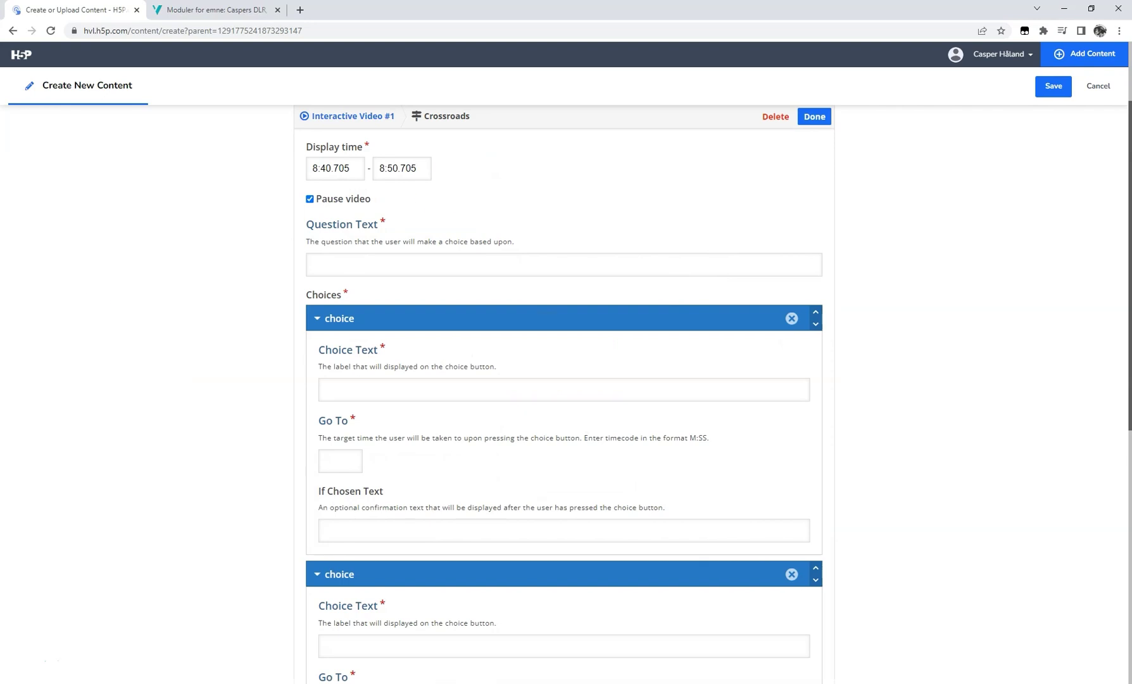
Step: Enter the question 'Velg om du vil' and the first choice 'Prøve igjen'
click(379, 265)
text(Velg om du vil)
click(376, 392)
text(Prøve igjen)
scroll(397, 617, down, 3)
scroll(430, 448, up, 5)
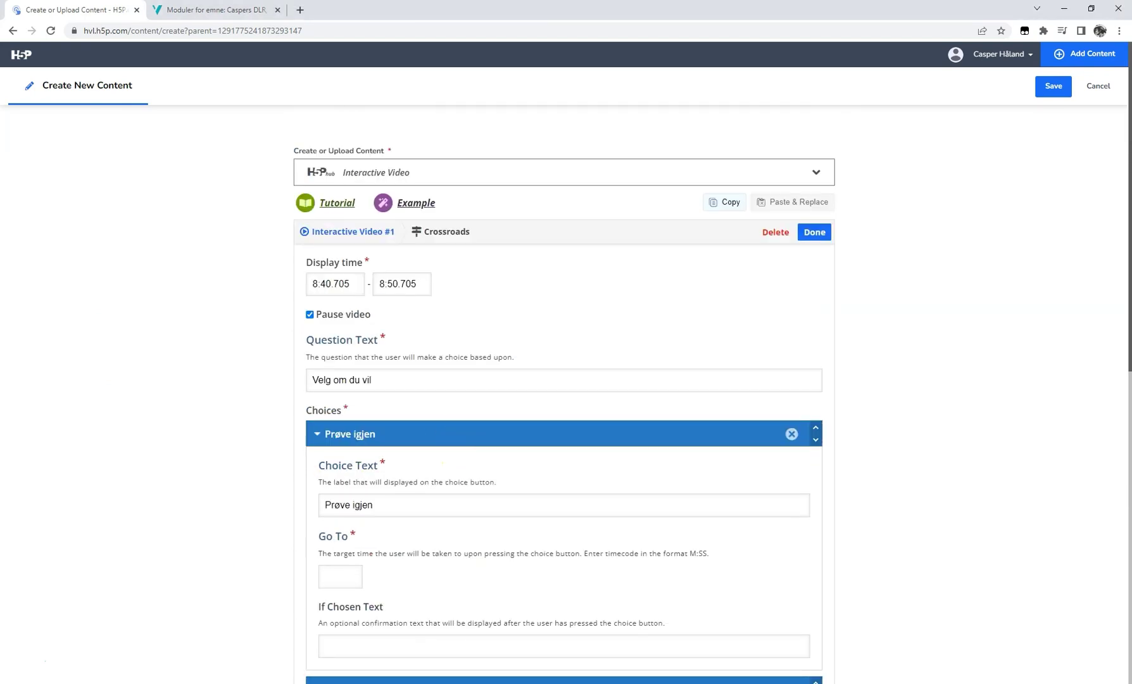
Step: Set the display time to 11:20 and make Se løsning jump to 14:40
drag(351, 284, 100, 296)
key(Tab)
text(11)
scroll(339, 585, down, 9)
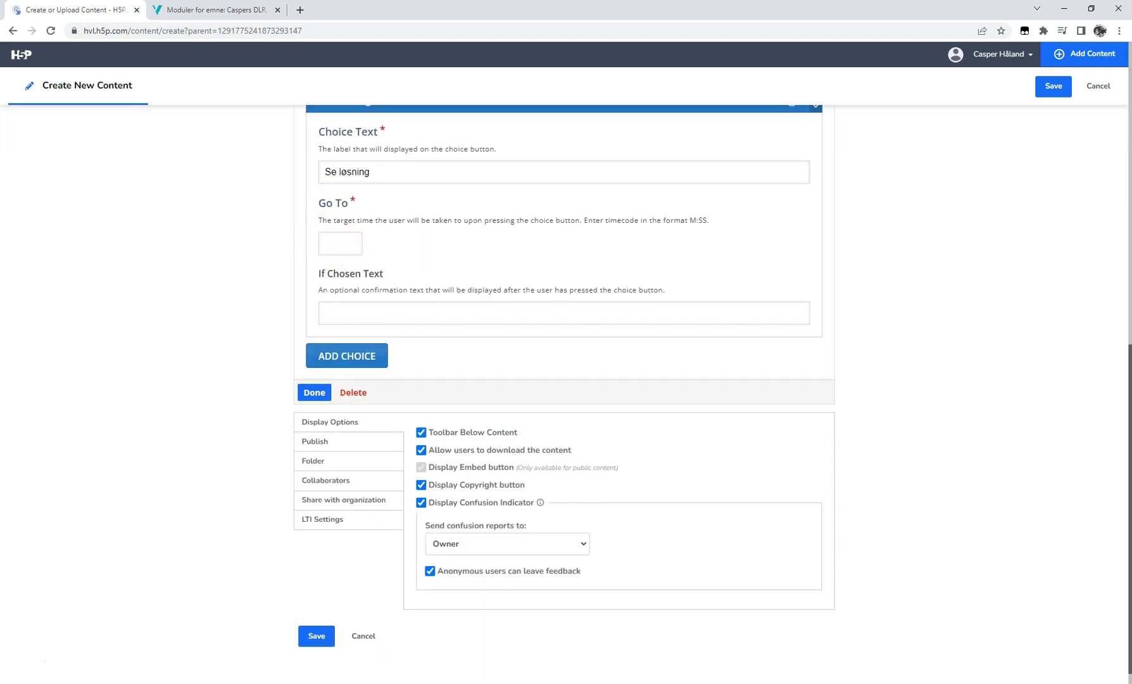
text(14:40)
scroll(434, 369, up, 9)
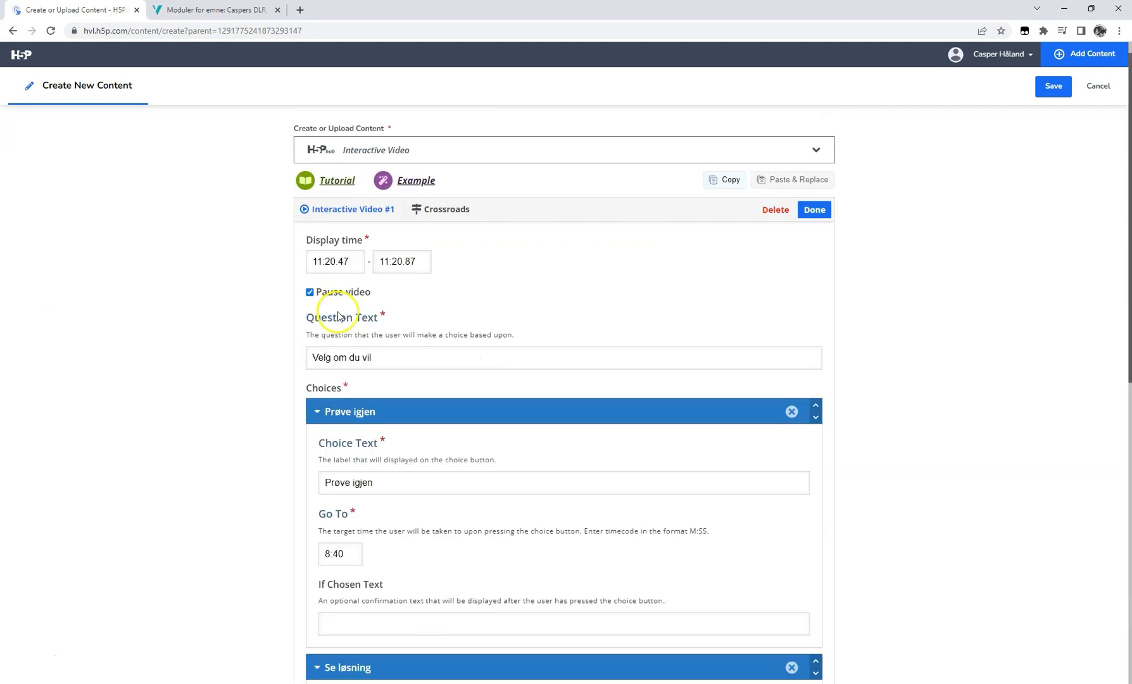
Step: Move the 'Velg om du vil' Crossroads to the top-left at 11:20 and shorten it
click(816, 235)
click(321, 575)
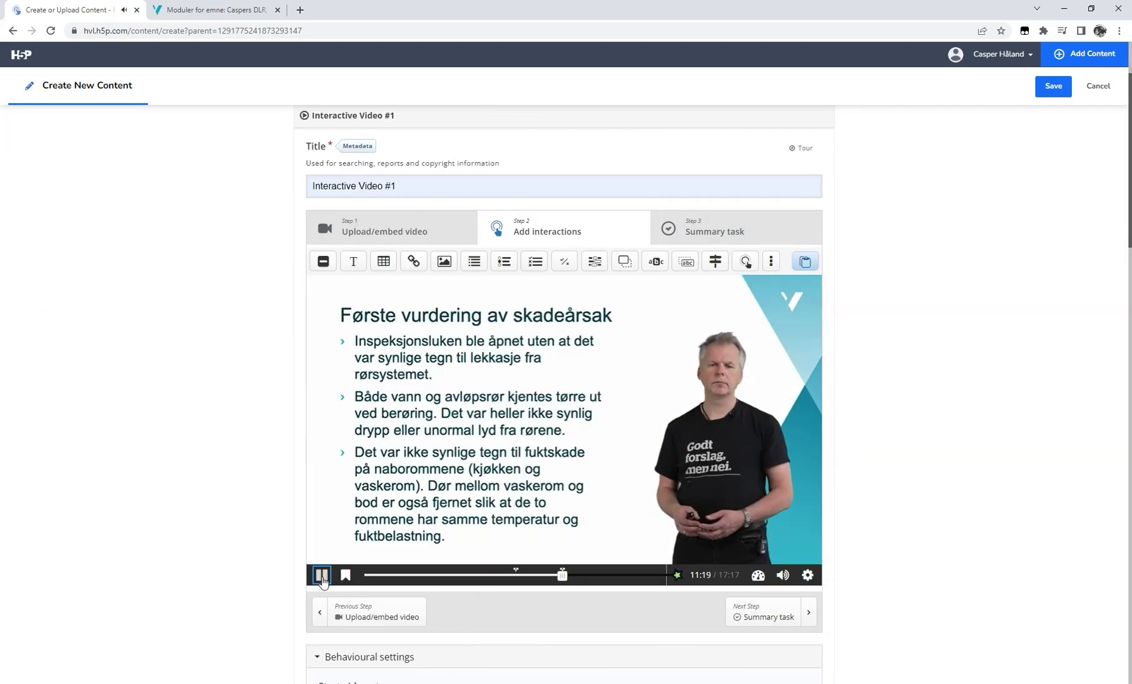
drag(567, 365, 374, 285)
drag(436, 403, 449, 369)
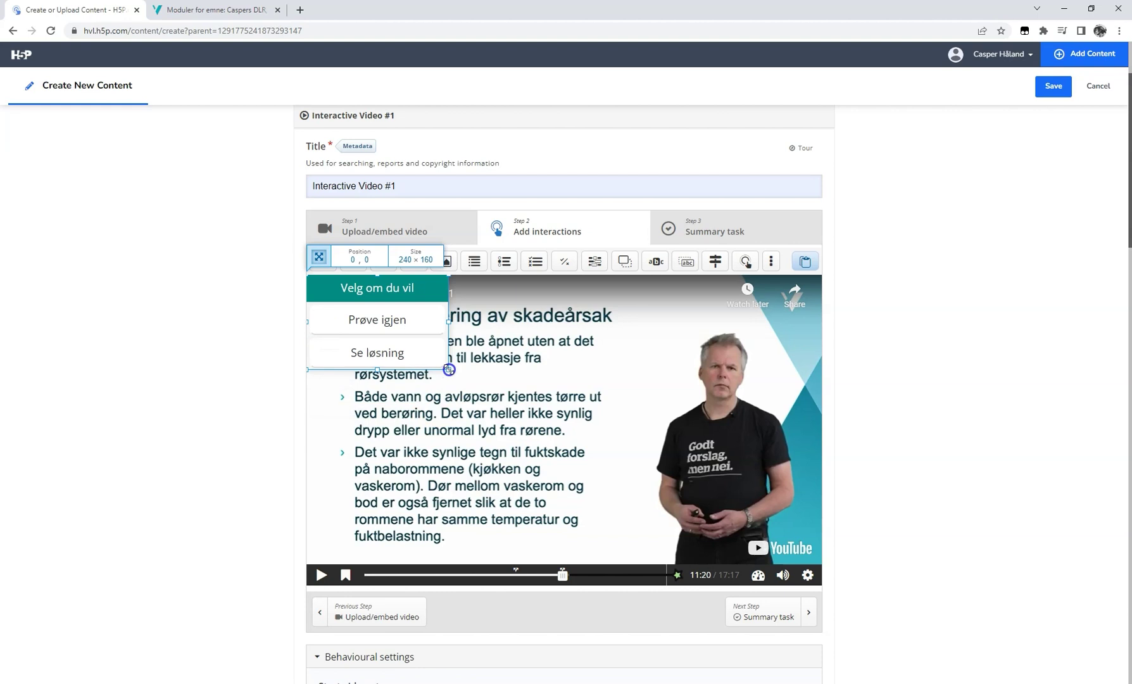
Step: Copy the Crossroads and paste it top-left at 12:17
click(409, 292)
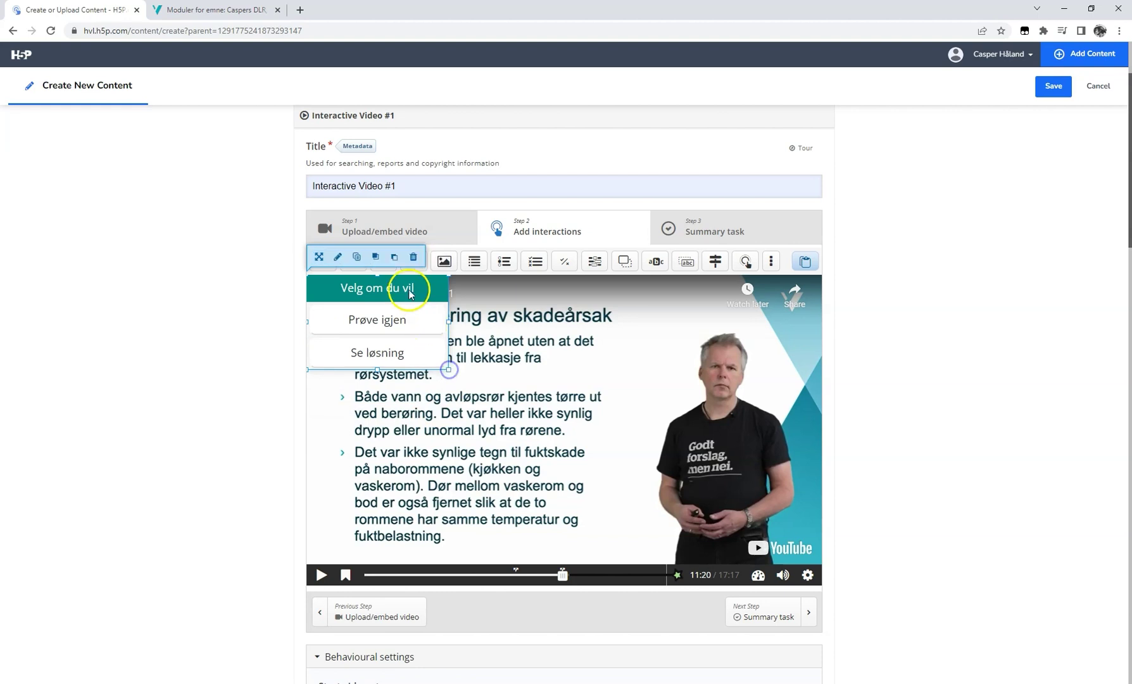
click(359, 257)
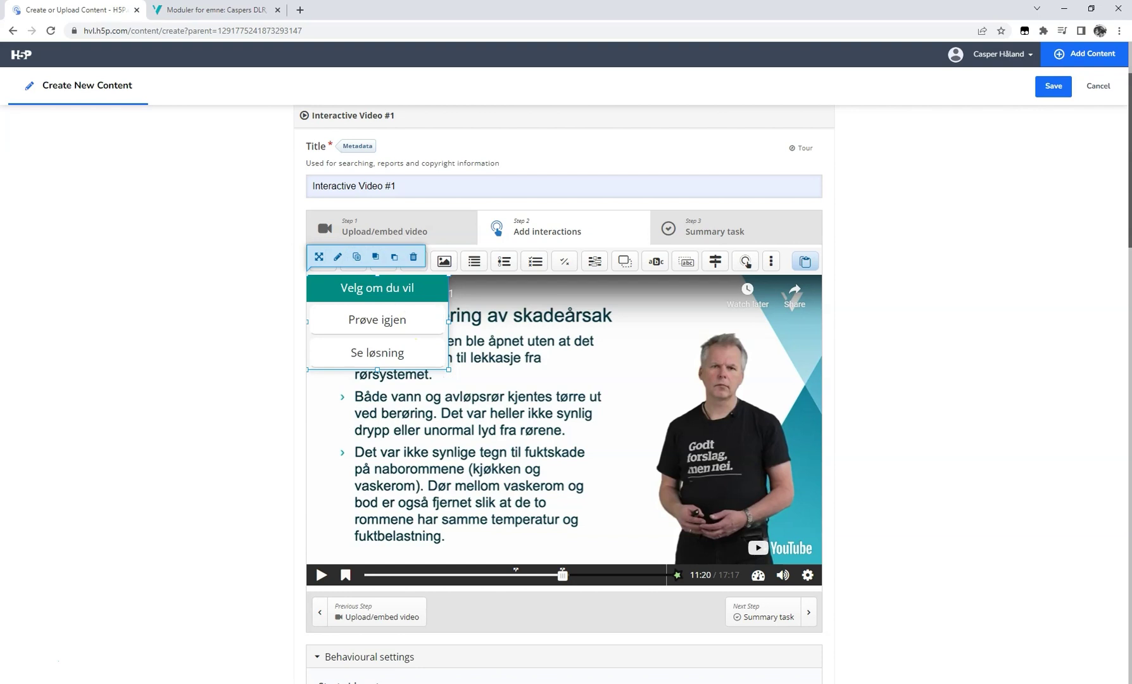
click(577, 575)
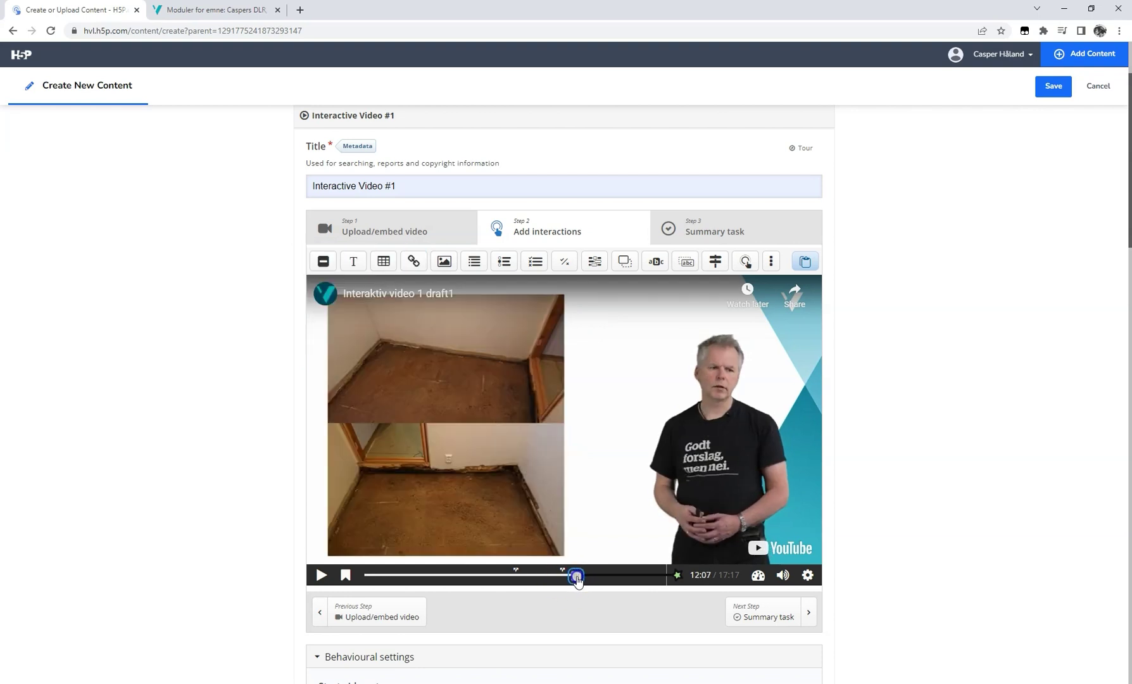
key(ctrl+v)
drag(421, 455, 403, 291)
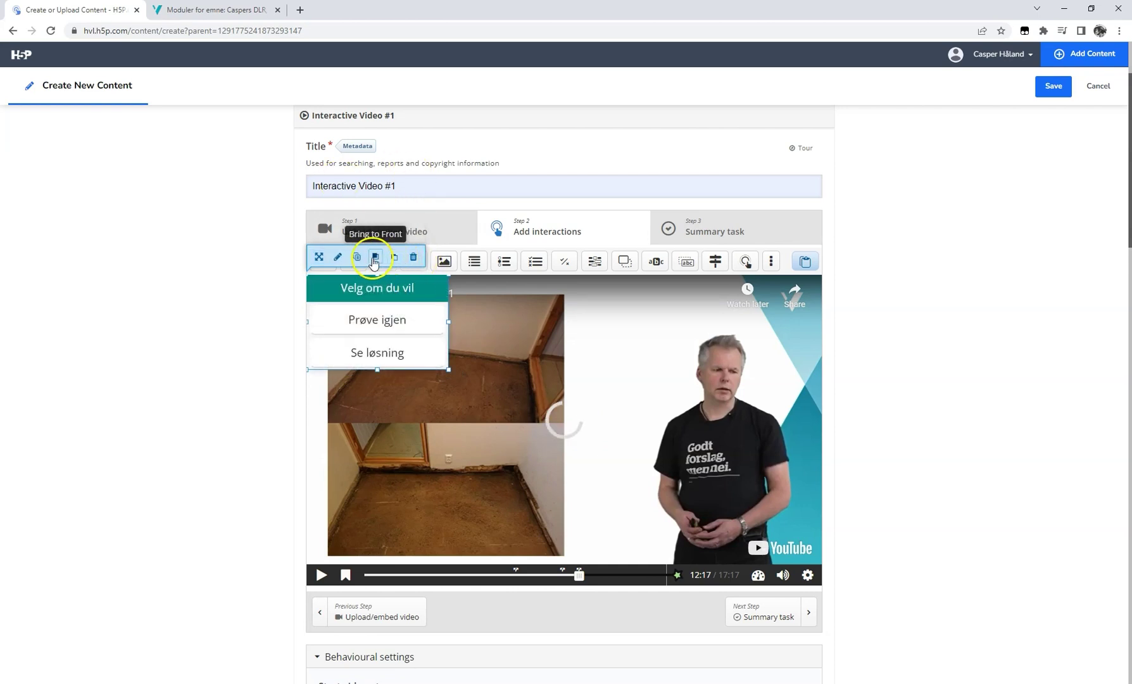
Step: Change the copied Crossroads' end display time to 12:20
click(341, 260)
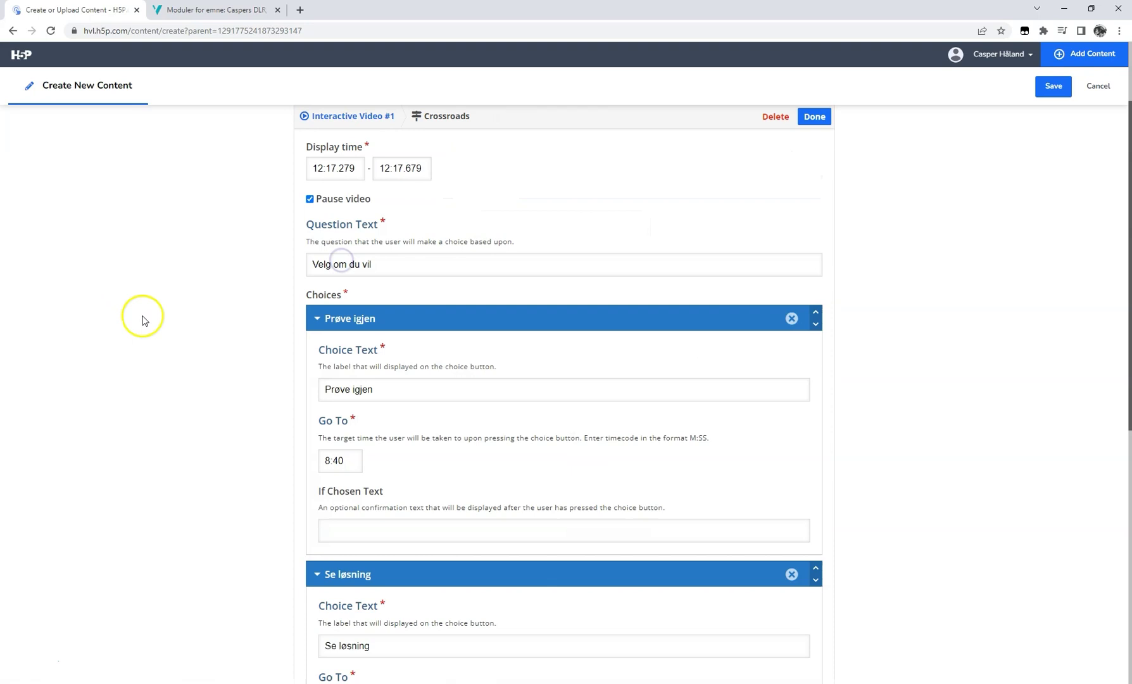
click(336, 169)
drag(394, 168, 404, 168)
text(20)
click(814, 116)
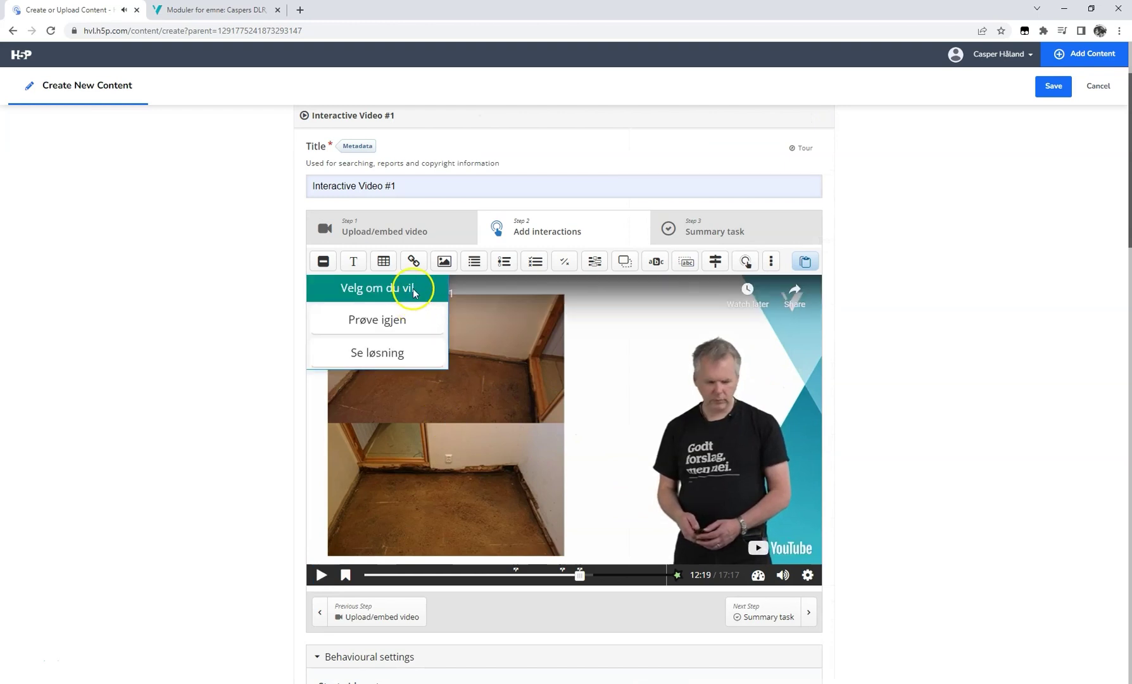
click(415, 290)
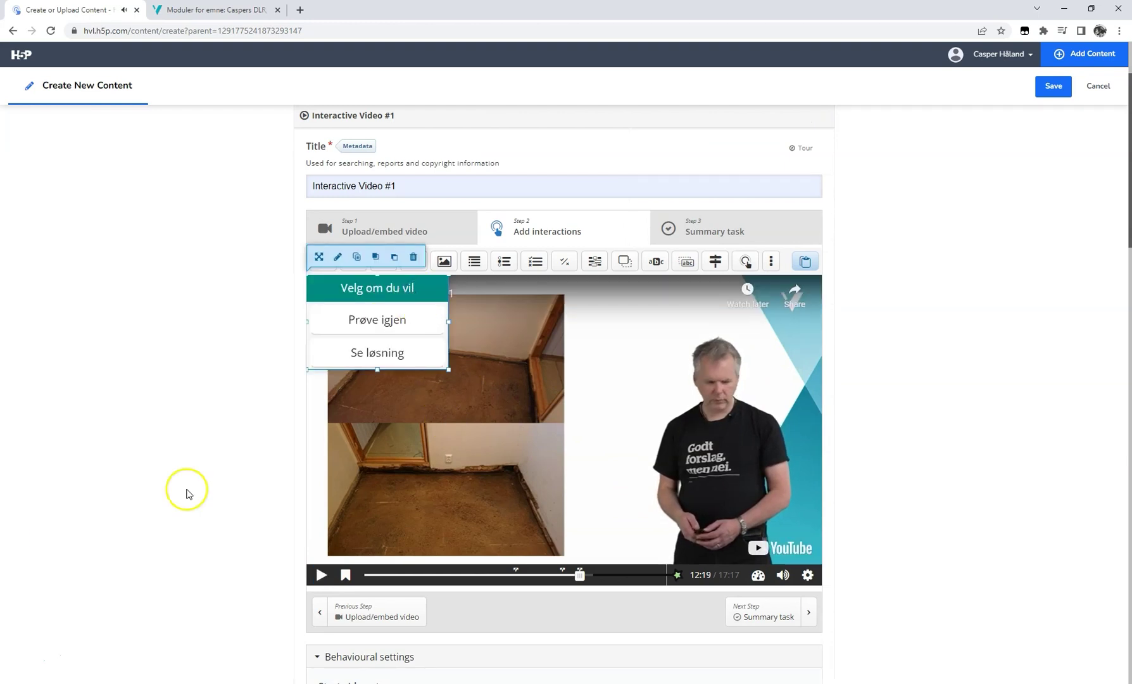
Step: Retime the Crossroads near 14:43 to display 14:42.20–14:42.70
drag(592, 574, 623, 576)
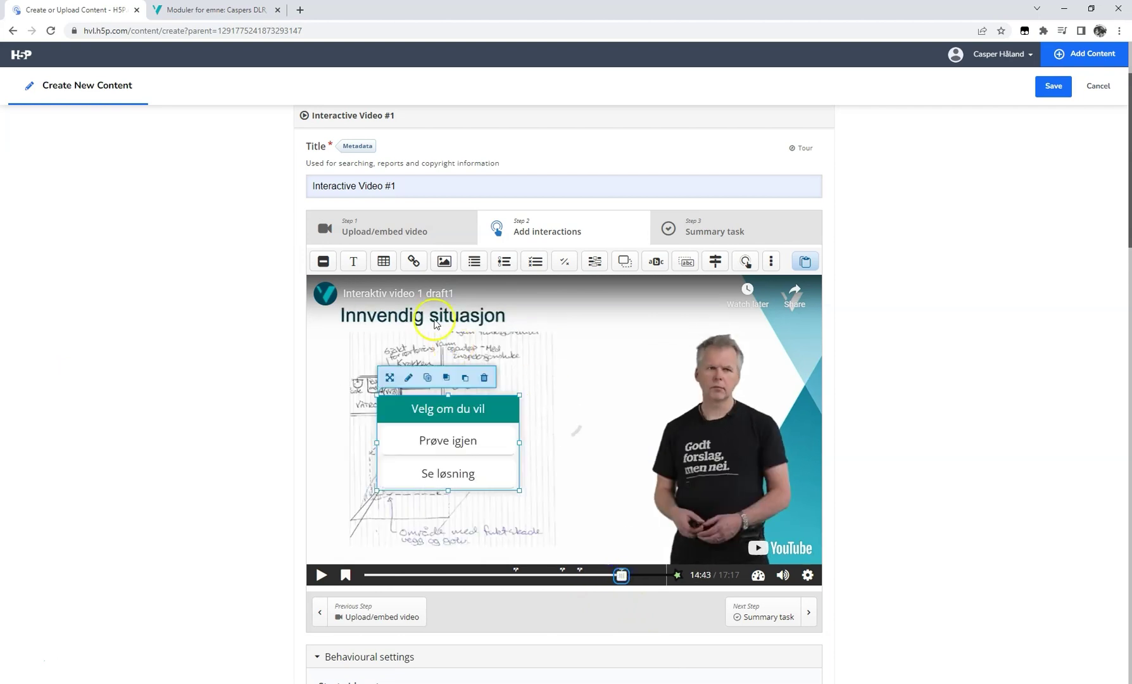
click(341, 257)
click(333, 170)
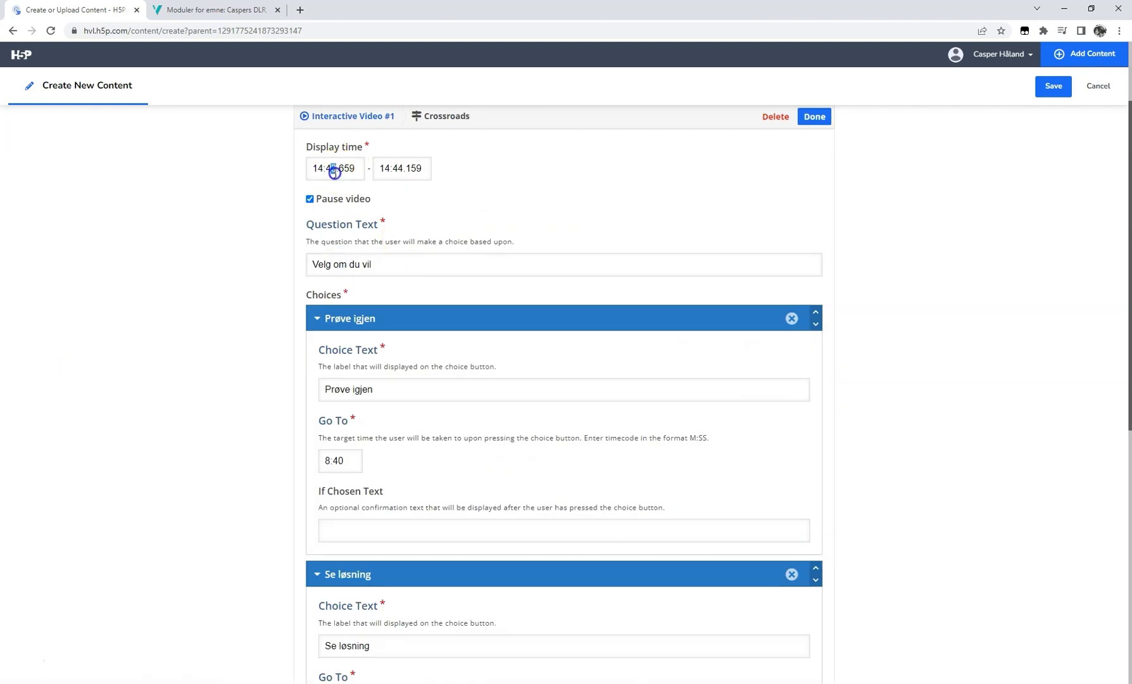
drag(336, 173, 441, 171)
text(2.20)
key(Tab)
text(70)
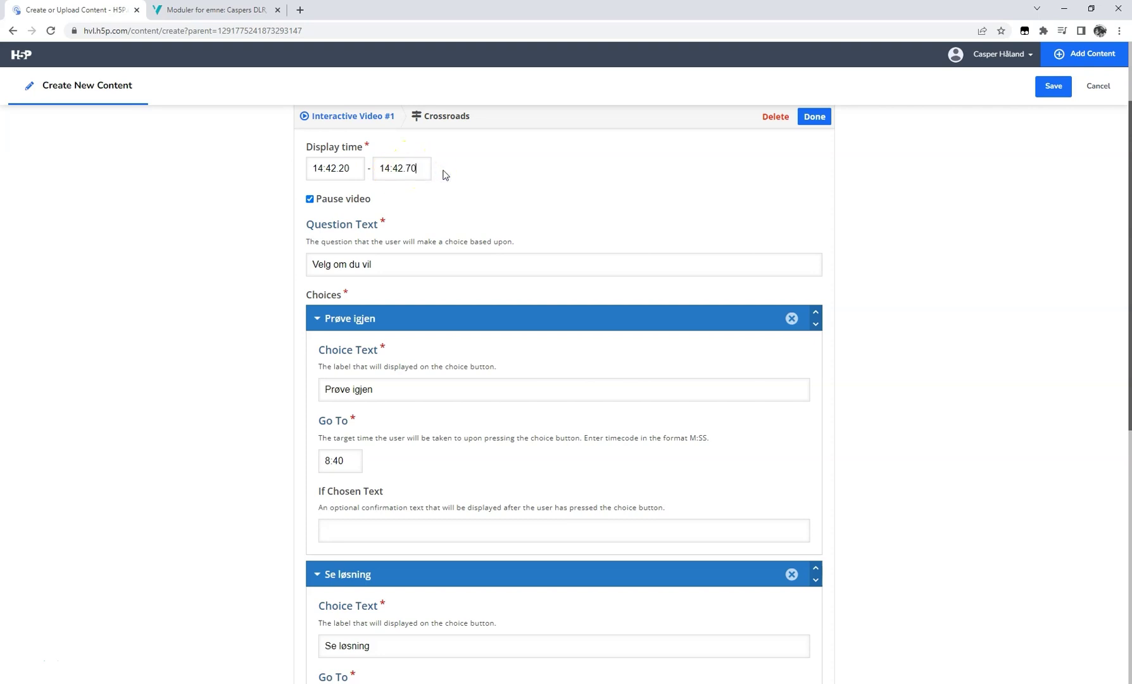
click(815, 117)
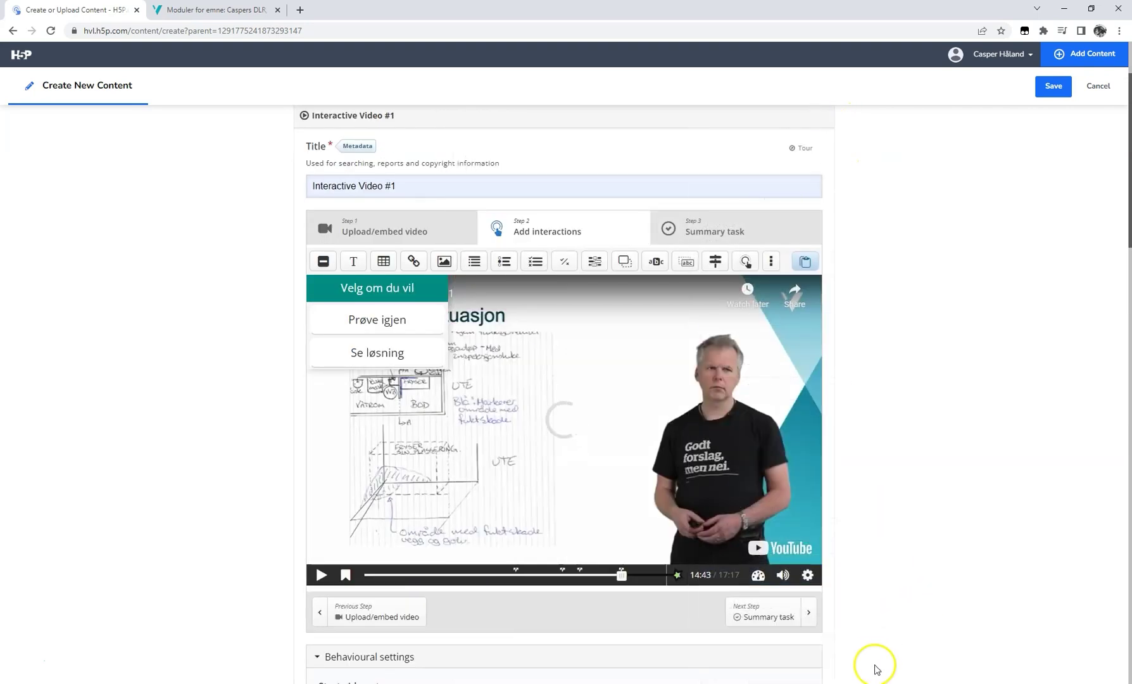
Step: Save Interactive Video #1 from the bottom of the editor
scroll(673, 464, down, 3)
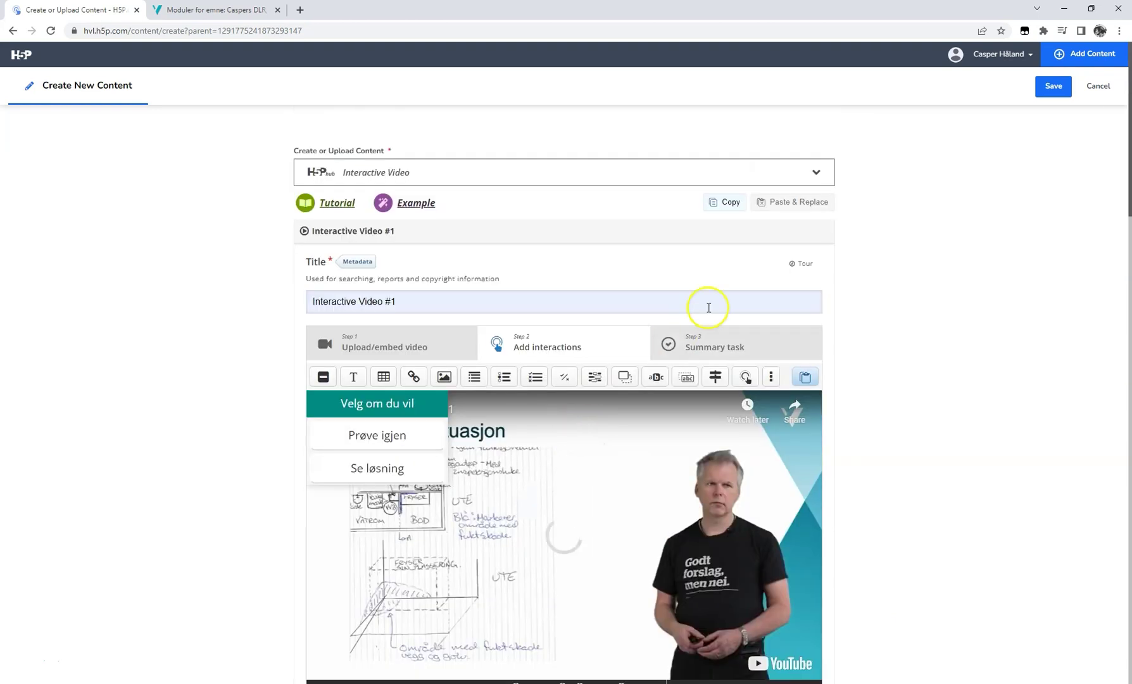
scroll(740, 384, down, 6)
scroll(739, 384, down, 15)
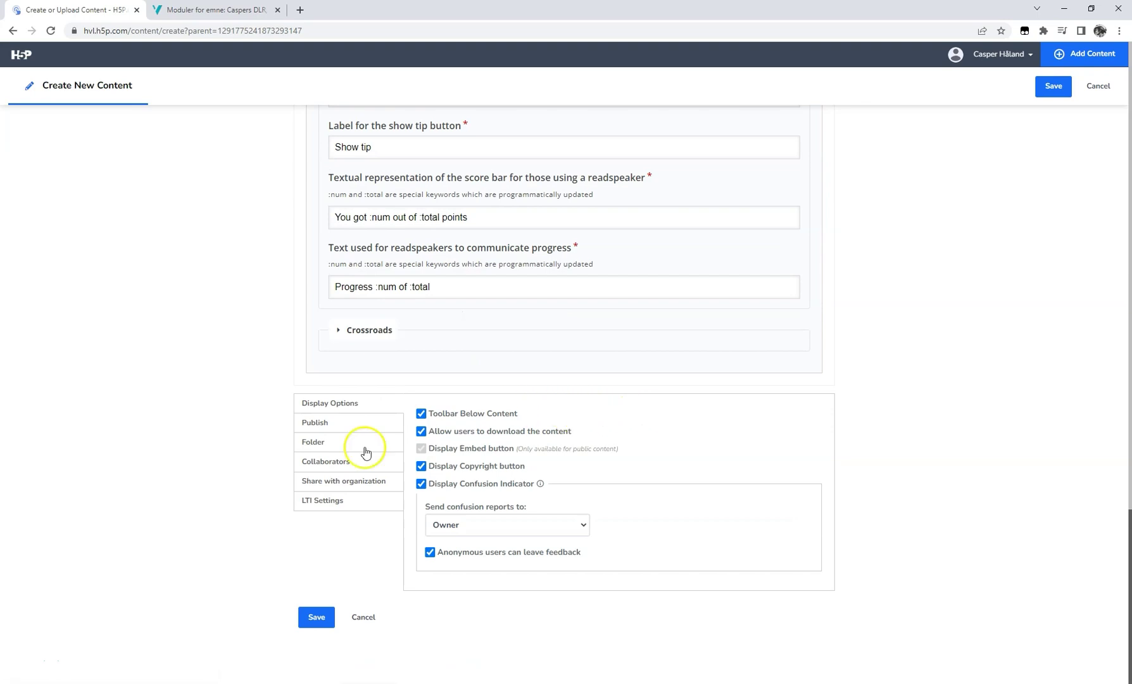
click(314, 617)
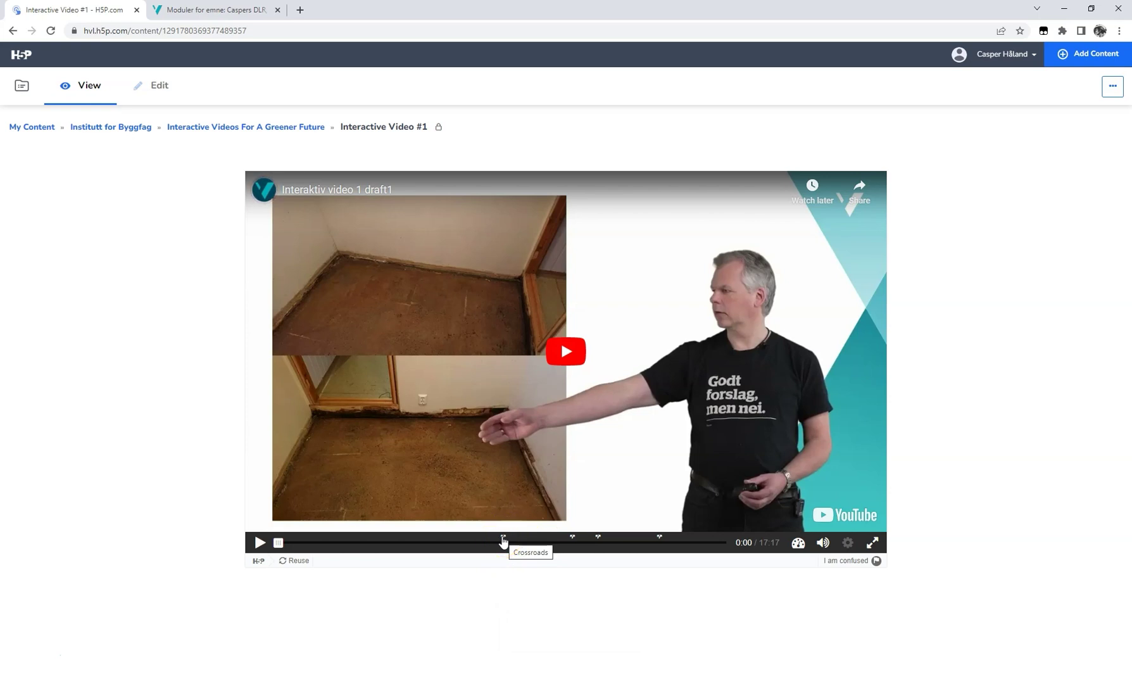
Step: Seek the saved preview to the 8:40 Crossroads marker to check its three choices
drag(503, 540, 658, 541)
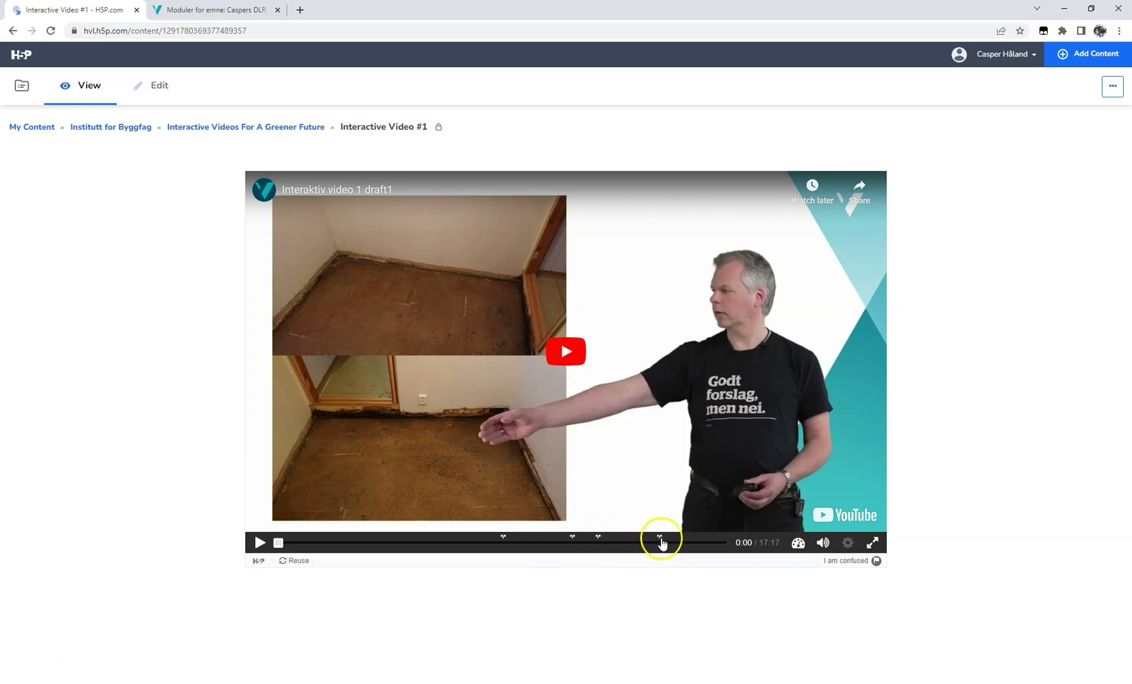
click(532, 542)
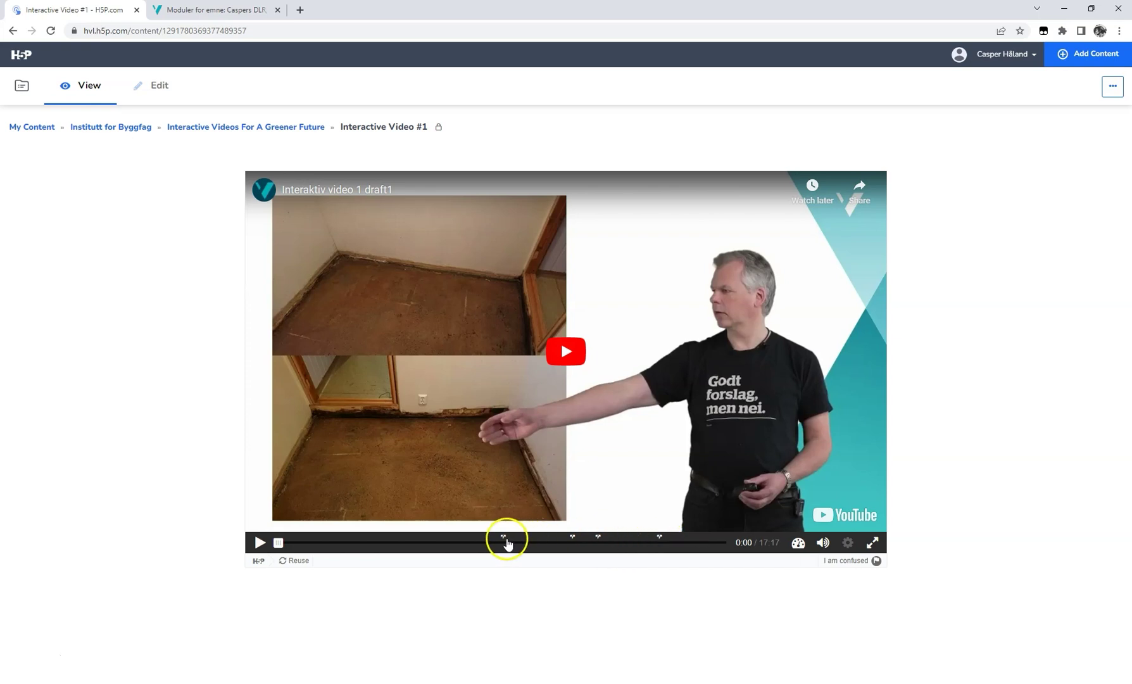
click(503, 542)
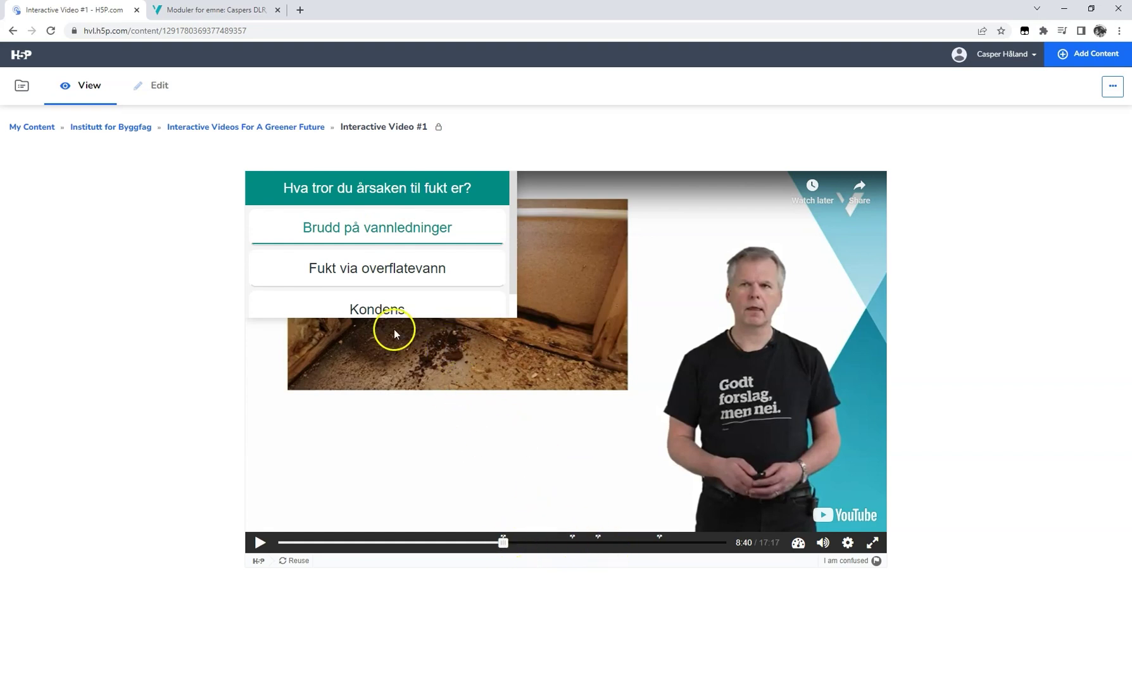
Step: Answer Kondens in the preview, skip ahead to the 14:42 crossroads, and choose to retry
click(395, 310)
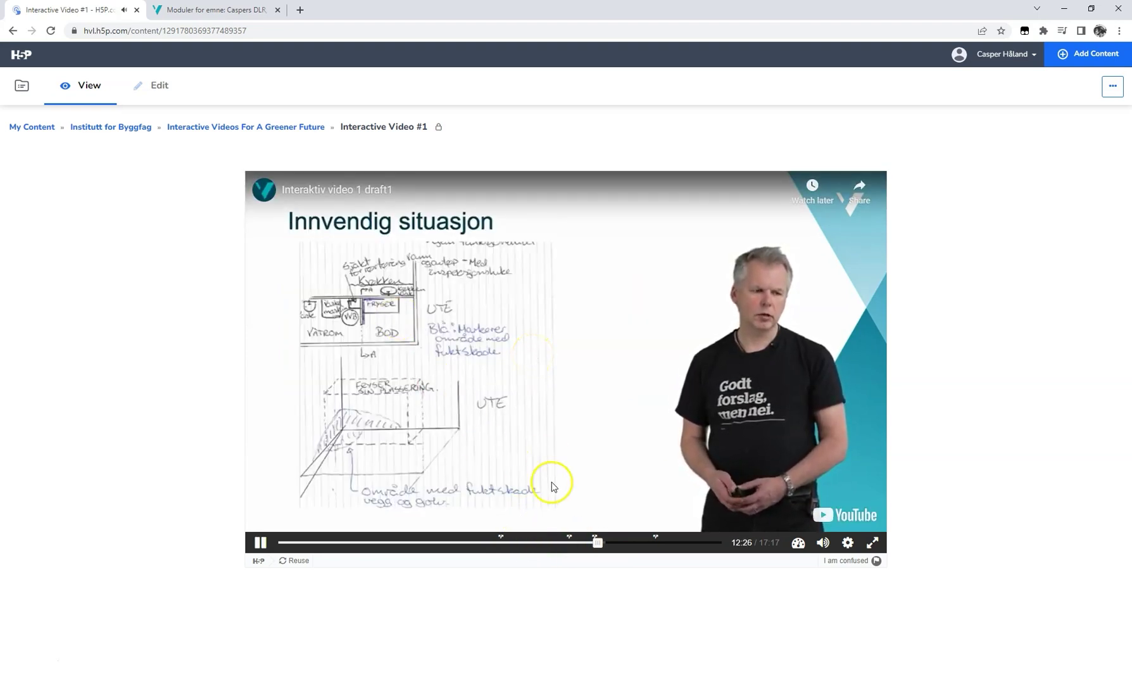
drag(597, 549, 652, 550)
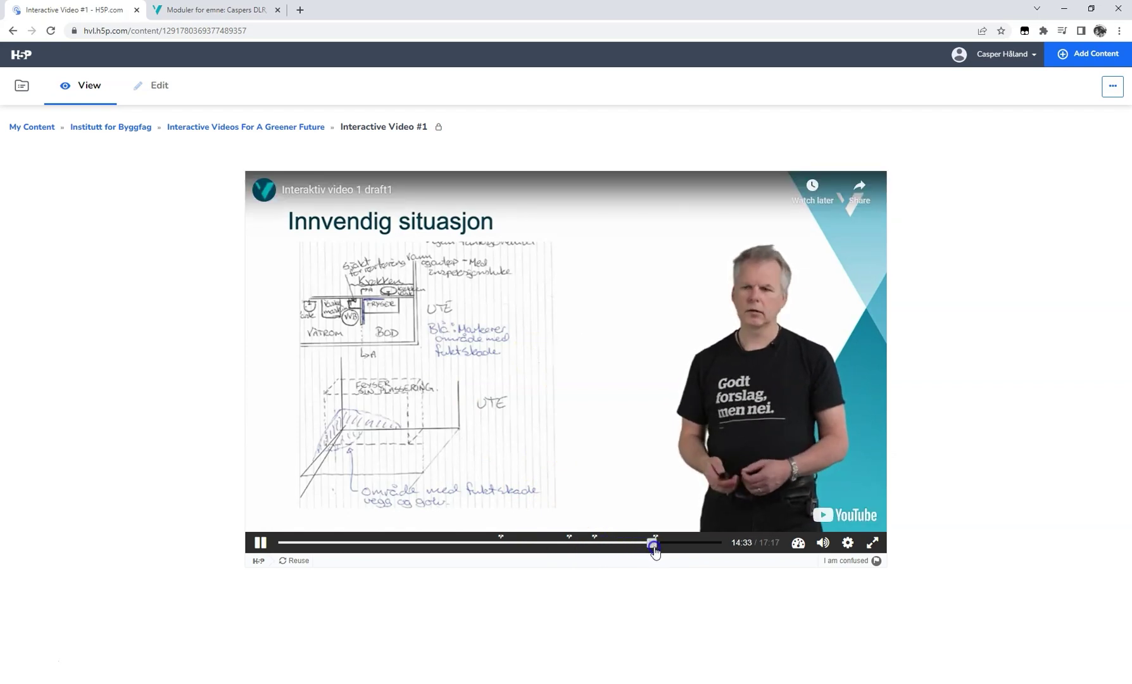
click(494, 543)
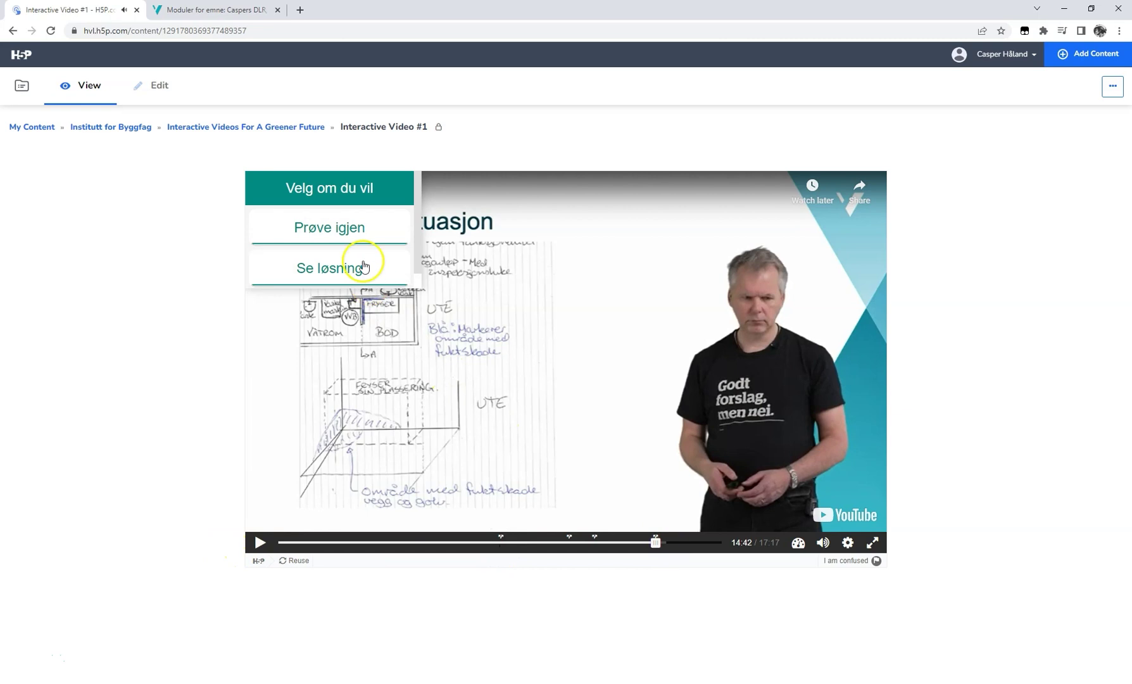
click(352, 234)
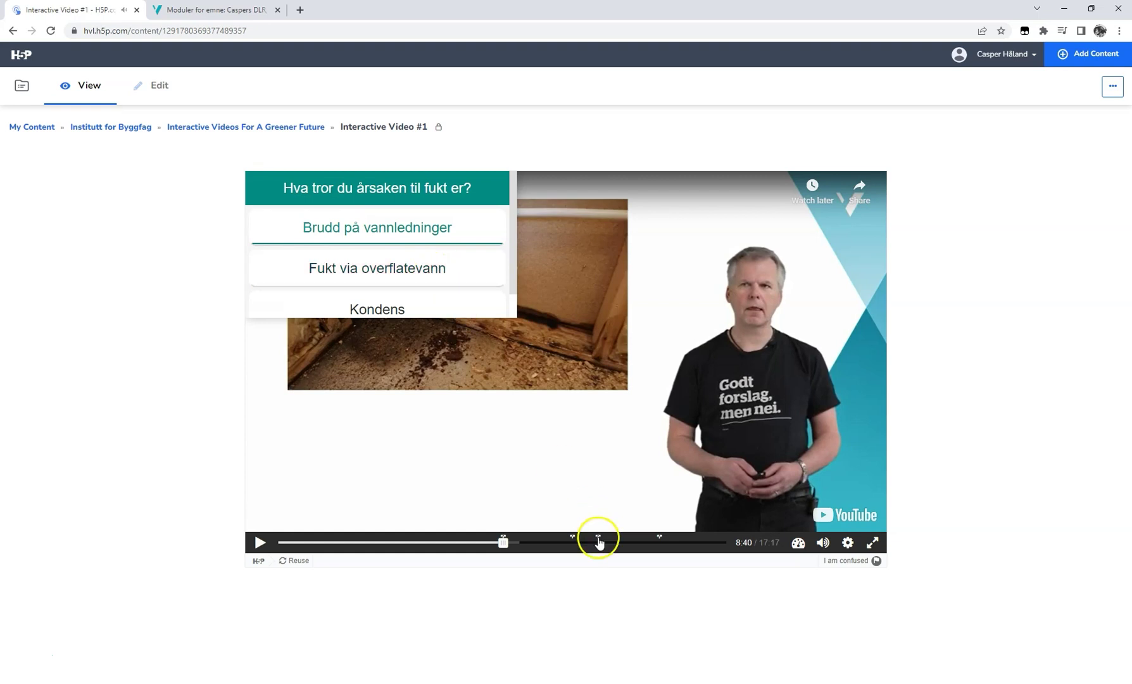
Step: Choose Fukt via overflatevann, skip ahead, view the solution, and pause at 14:51
click(409, 274)
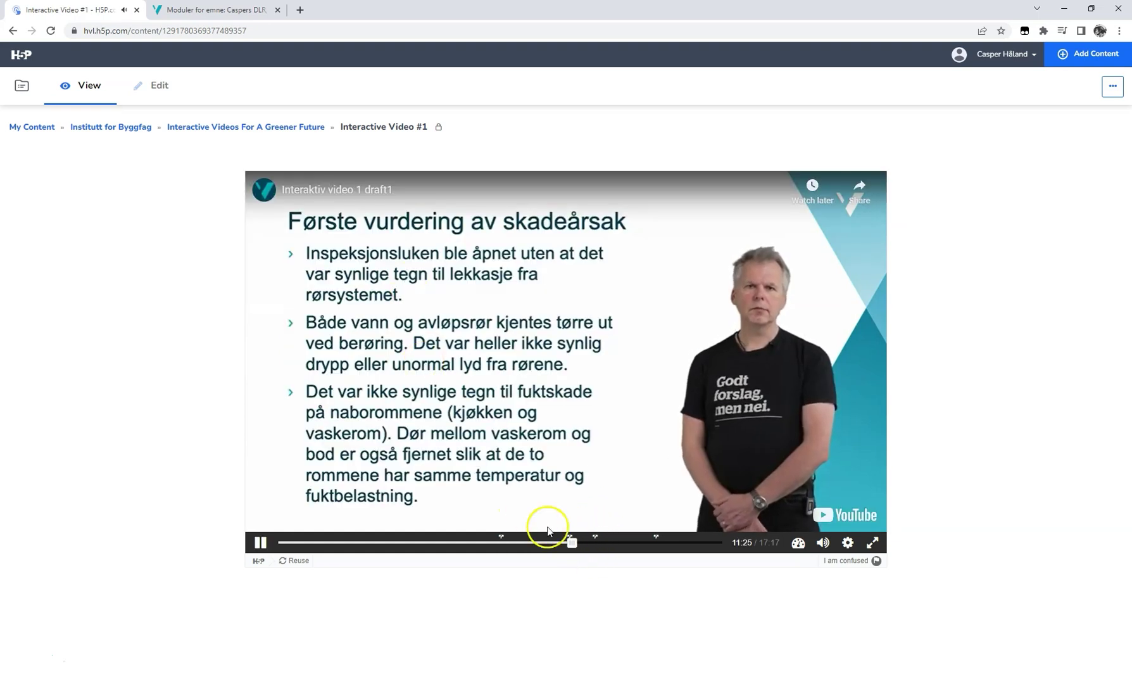
drag(572, 541, 594, 542)
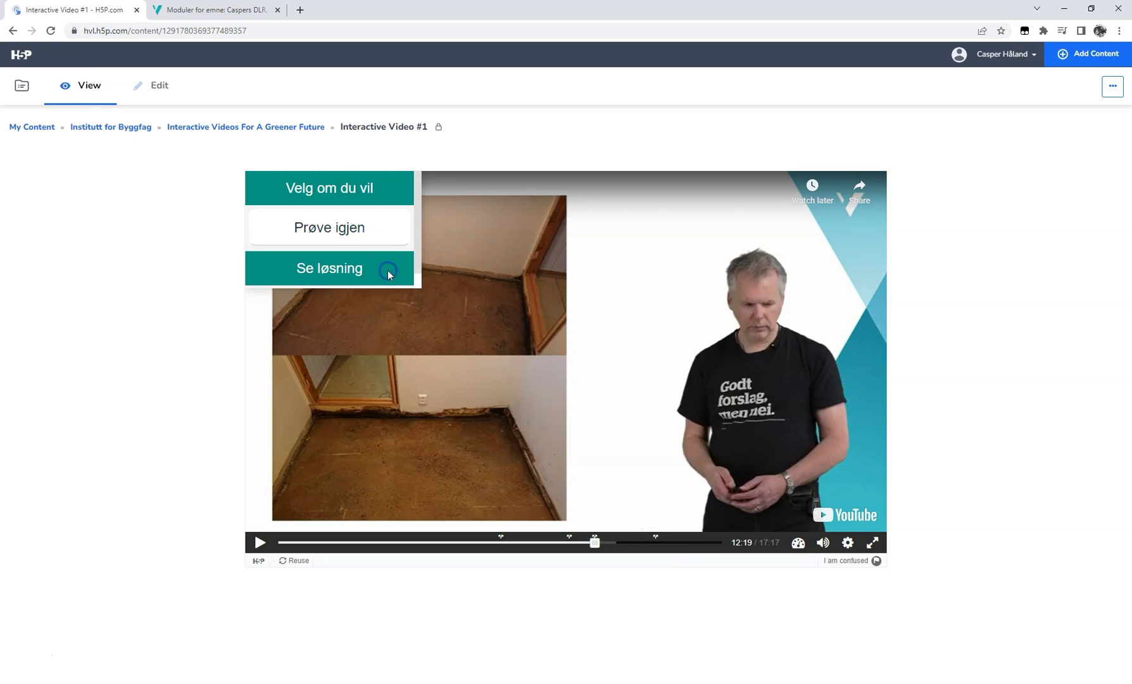
click(388, 270)
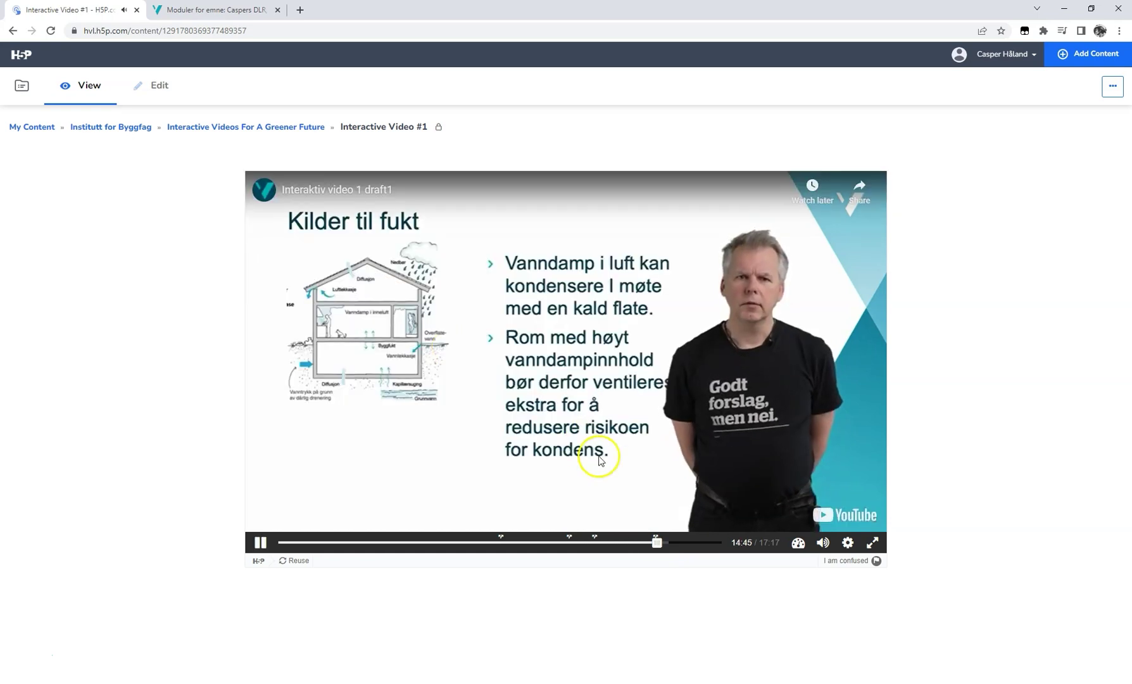
click(261, 543)
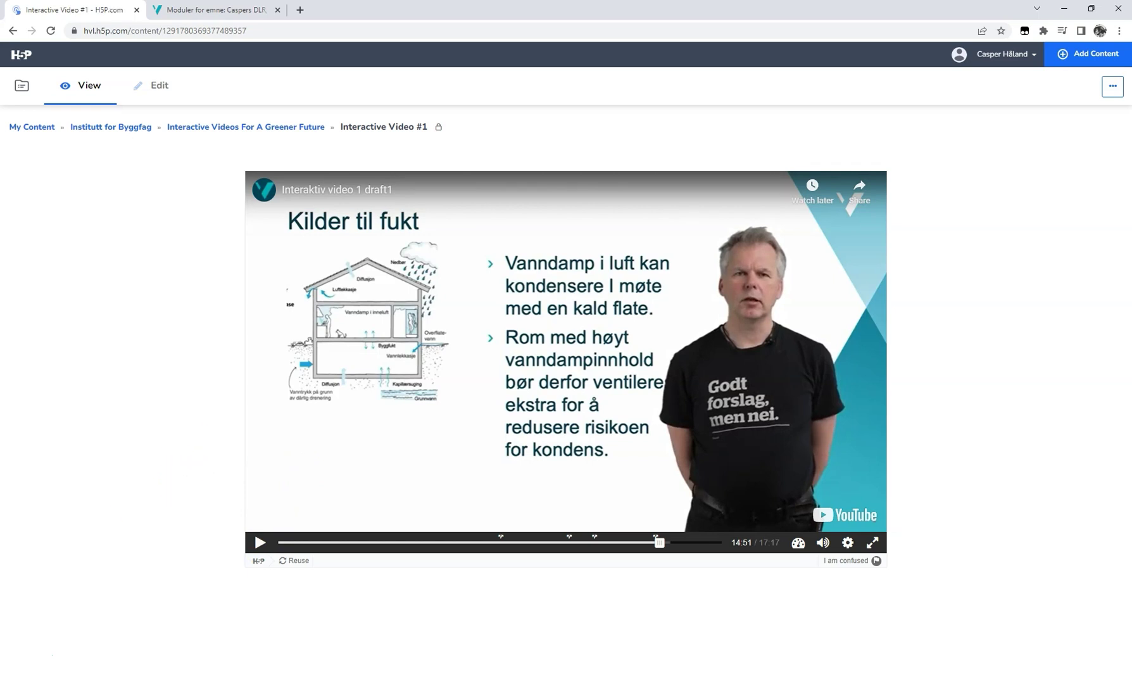
mouse_move(440, 135)
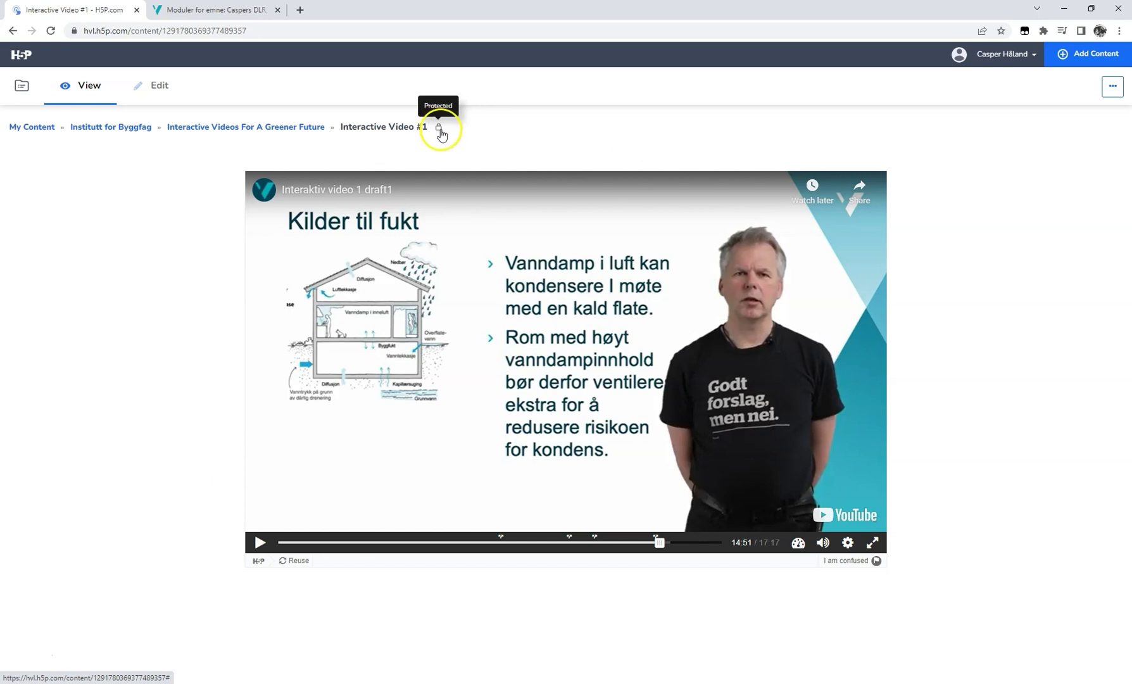
Step: Set Interactive Video #1 to Public, copy its iframe embed code, and confirm with Update
click(440, 129)
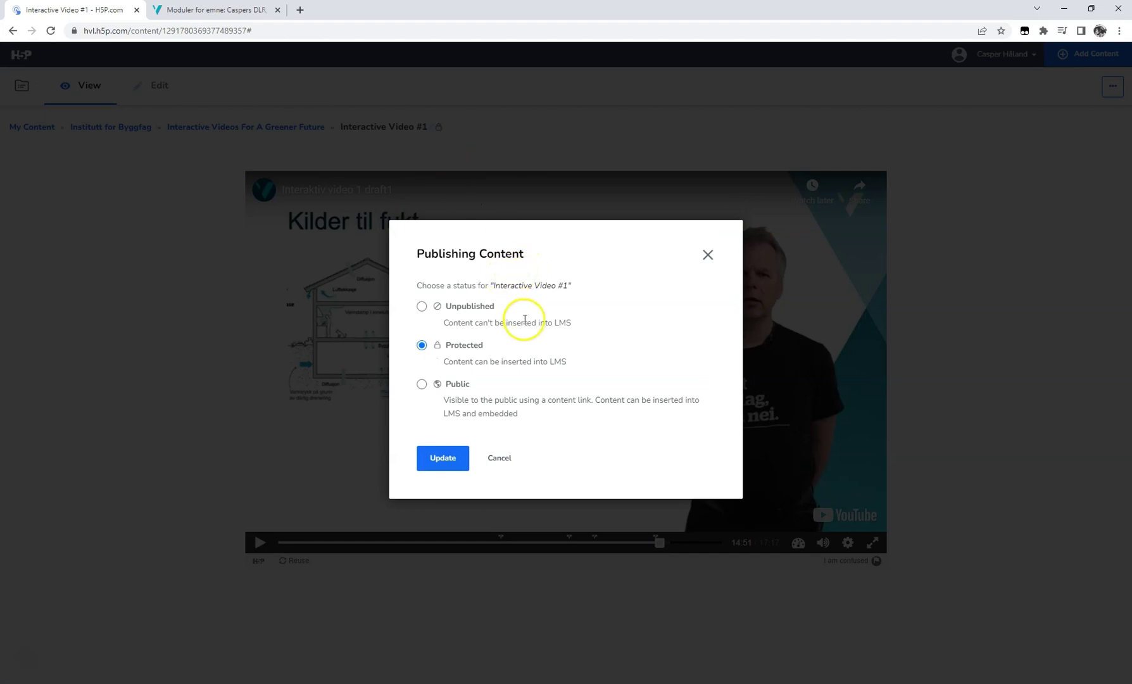
click(421, 386)
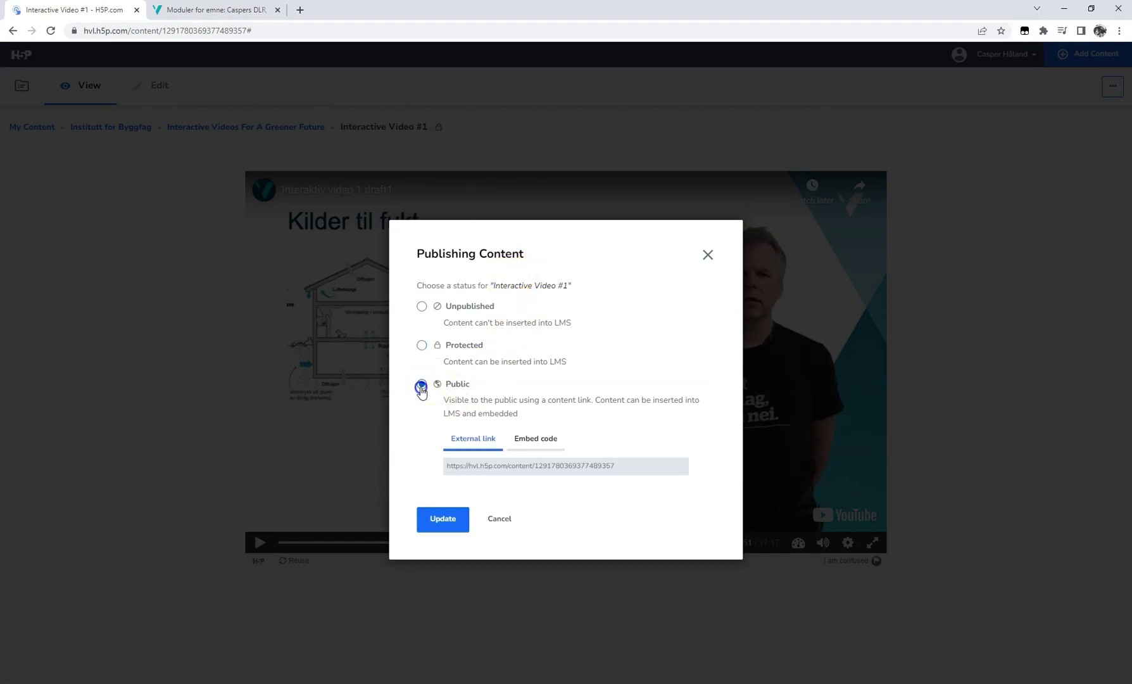
click(535, 438)
click(564, 465)
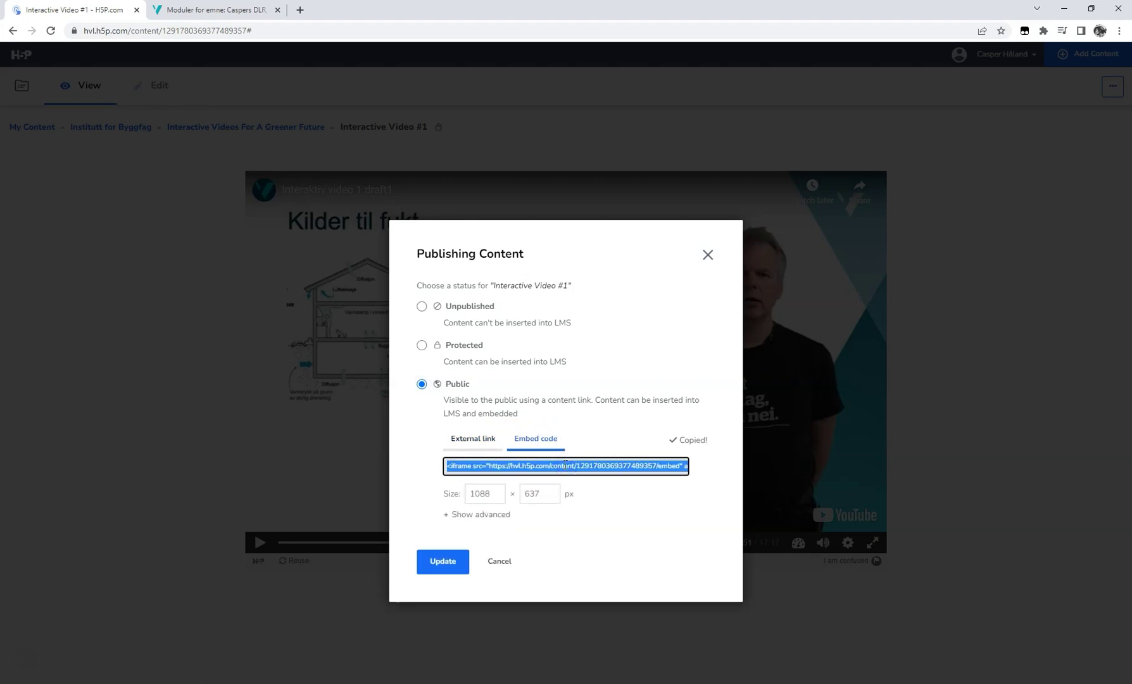
click(552, 436)
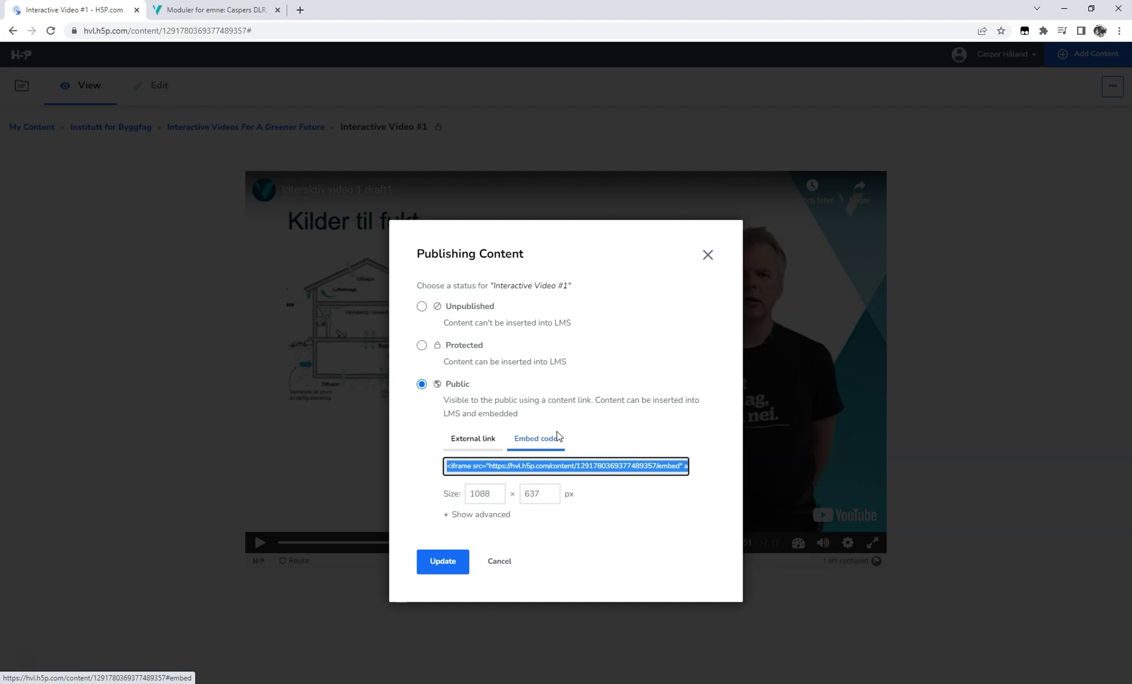
click(445, 563)
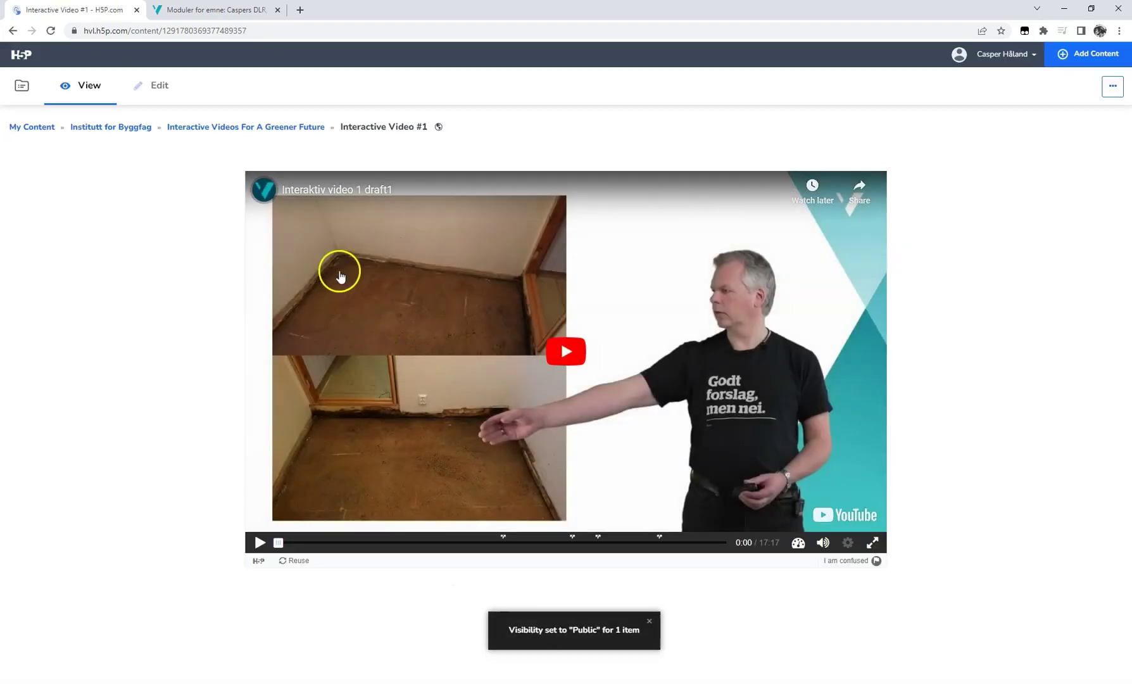
Step: In Canvas Modules, start a new external tool item in Interactive Videos For A Greener Future
click(218, 10)
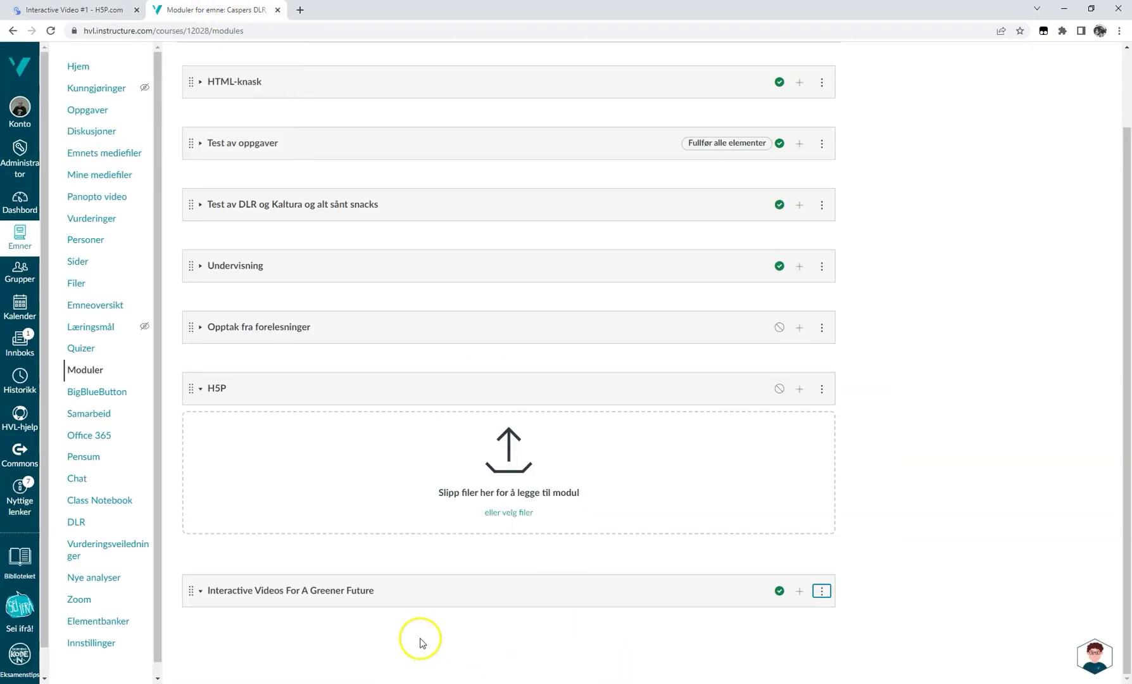
click(798, 593)
click(491, 267)
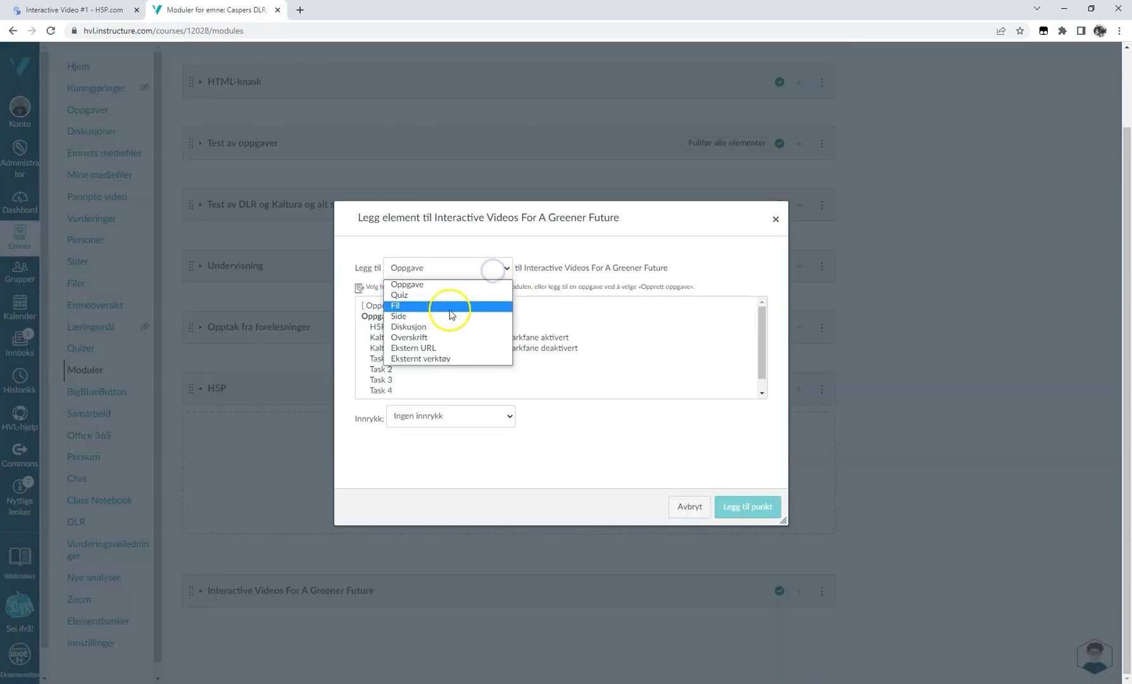
click(447, 359)
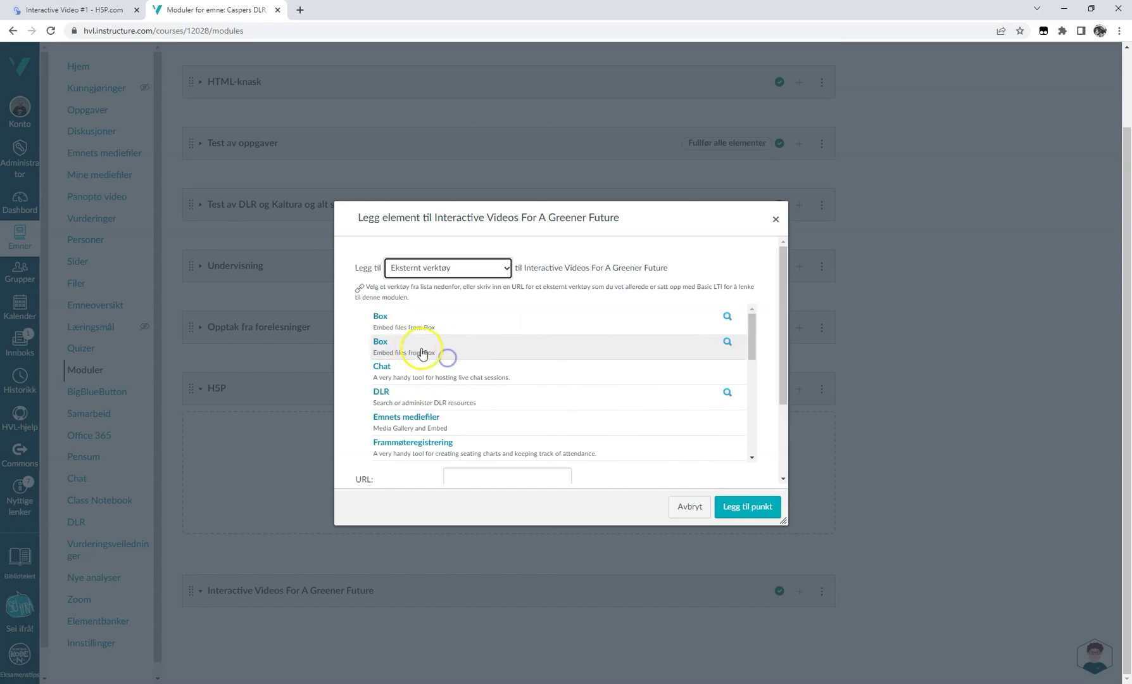
Step: Pick H5P, browse Institutt for Byggfag folders, and add Interactive Video #1 to the module
scroll(417, 398, down, 4)
scroll(685, 434, down, 3)
scroll(750, 425, up, 3)
drag(750, 424, 753, 376)
click(379, 337)
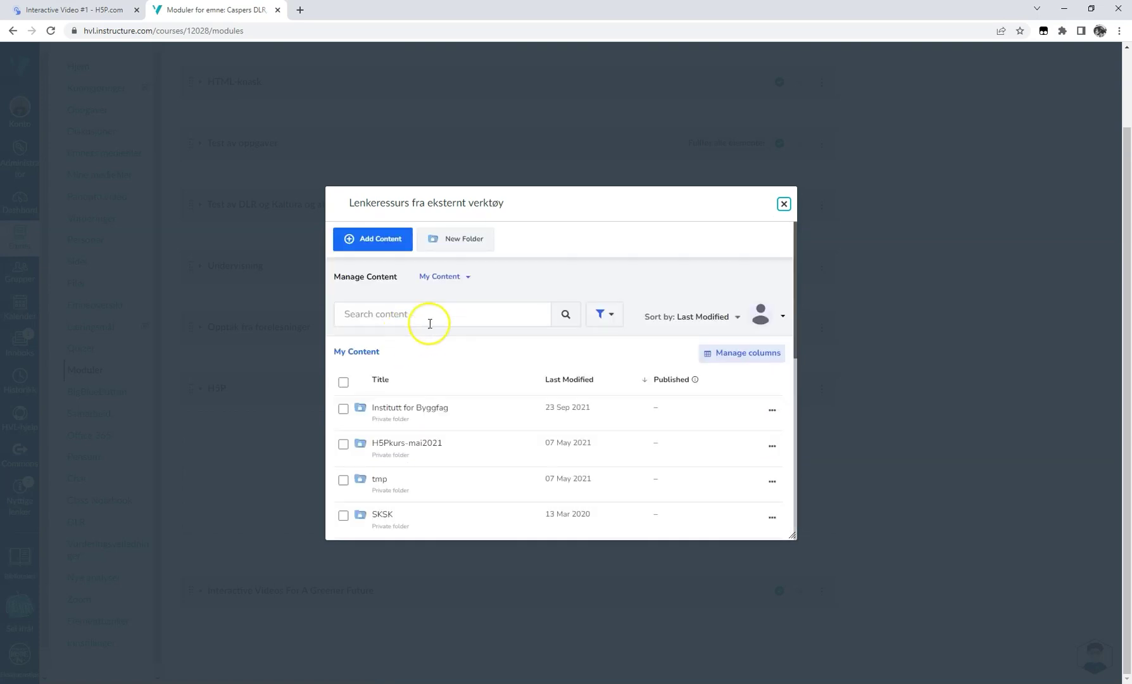
click(421, 412)
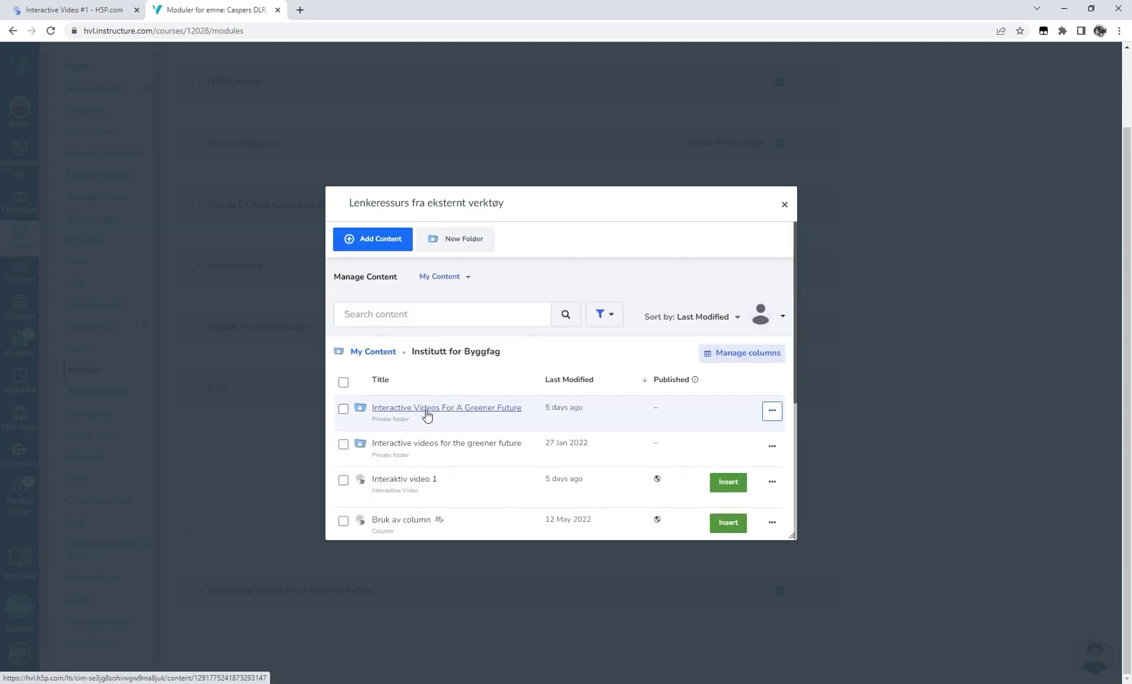
click(489, 403)
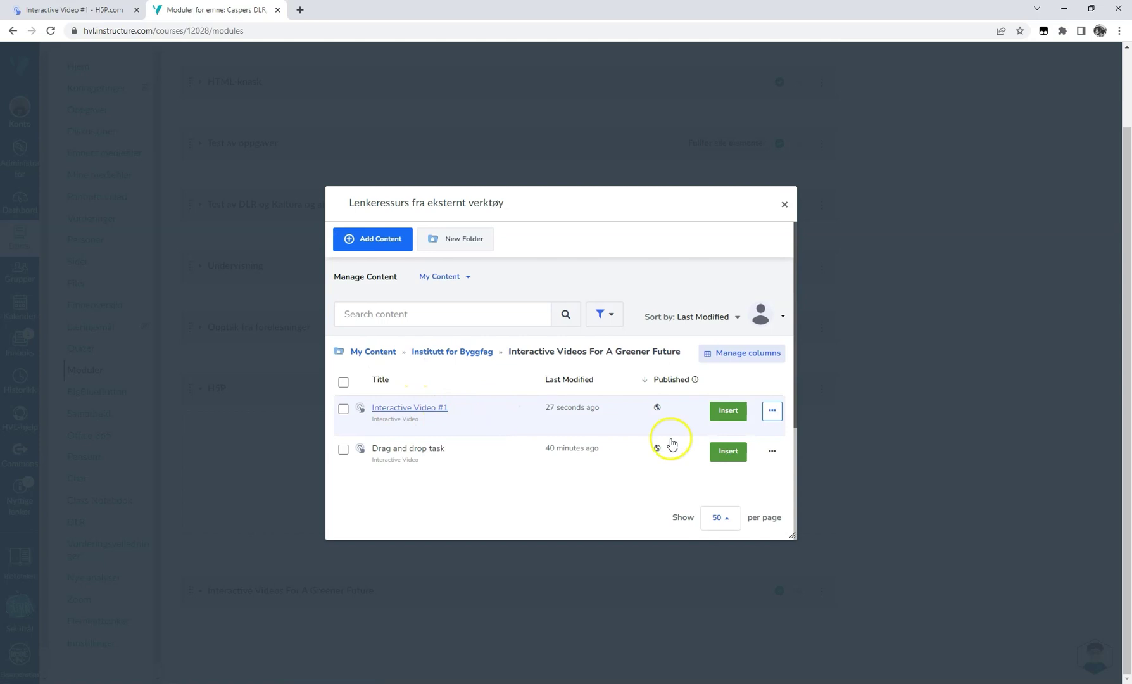
click(725, 413)
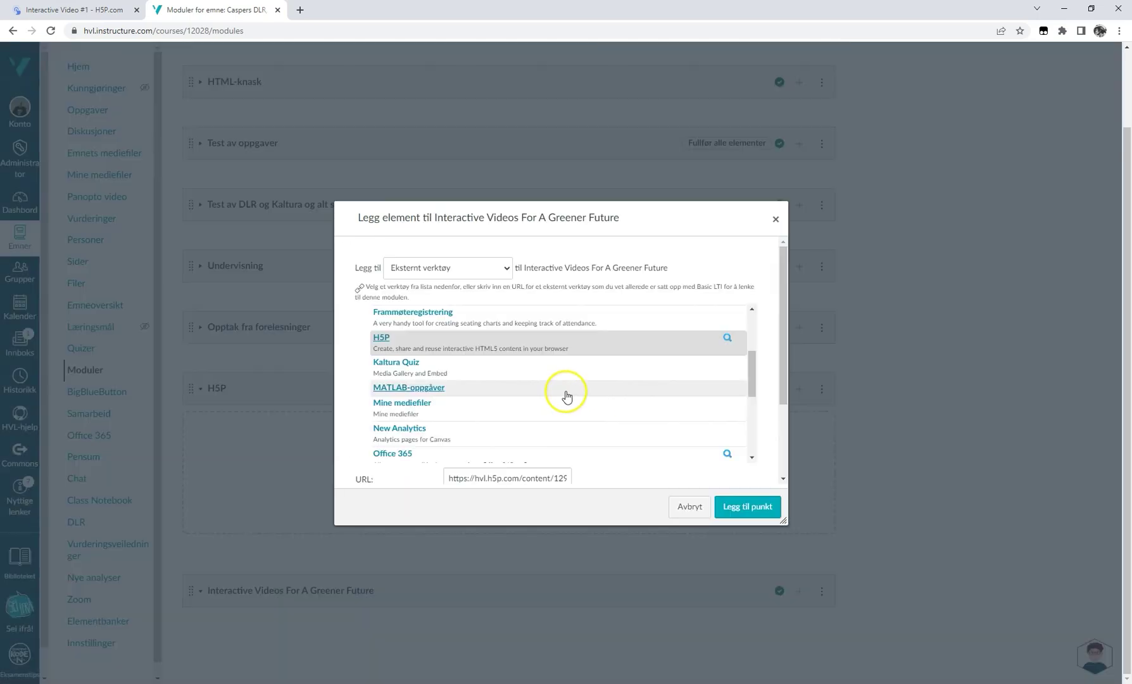
click(741, 515)
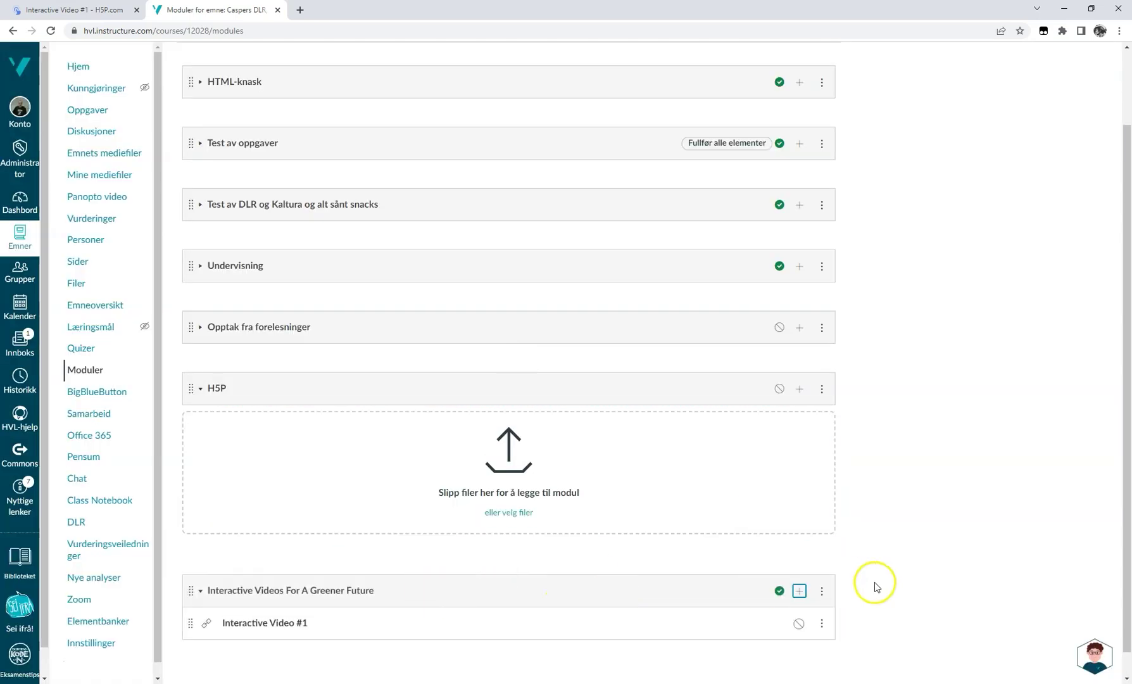
Step: Check the new Interactive Video #1 item, then start adding a page item to the module
click(264, 624)
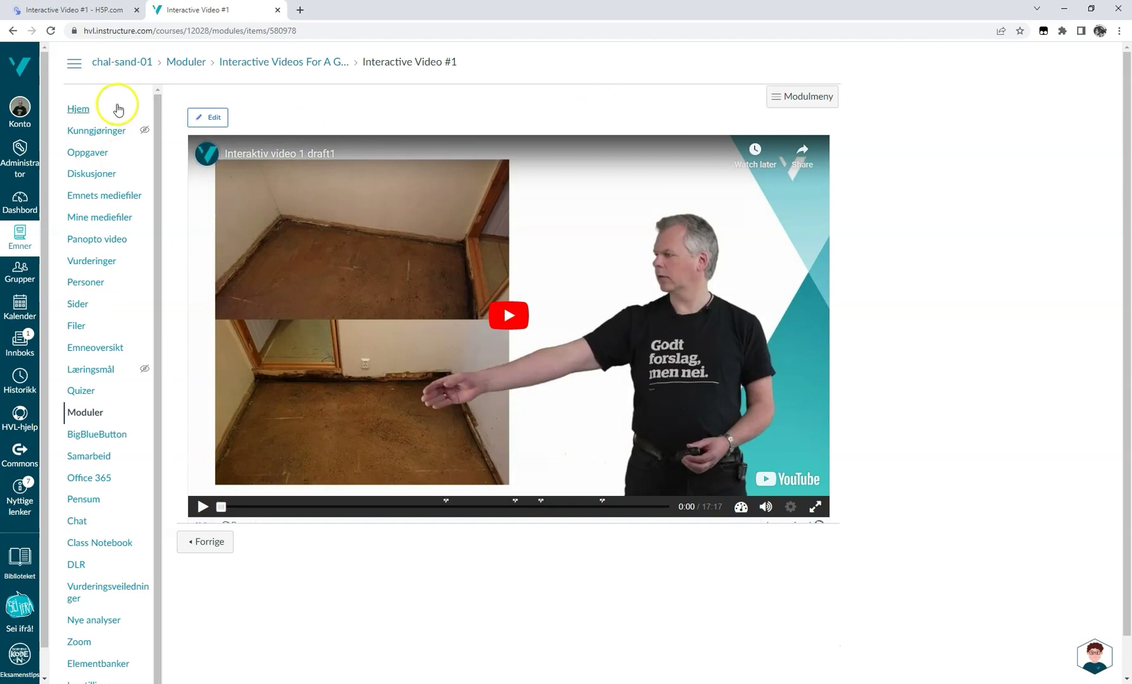
click(307, 70)
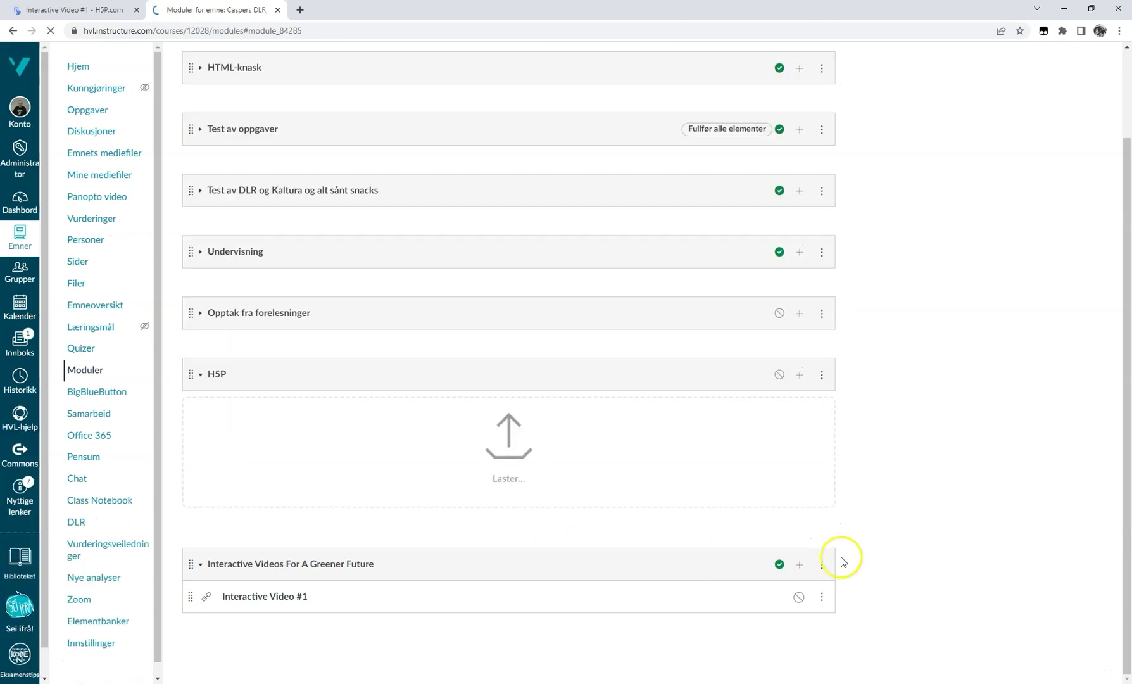
click(799, 565)
click(460, 266)
click(442, 313)
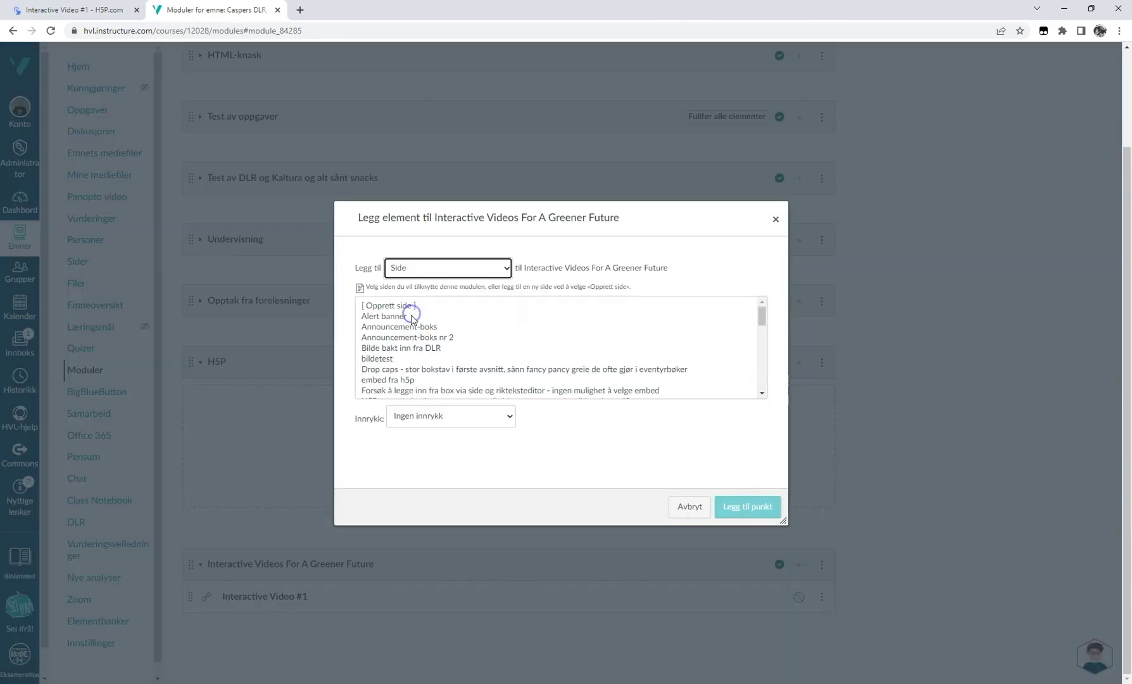
Step: Name the page 'Interactive video about moist', add it to the module, and open it
click(476, 419)
text(Interat)
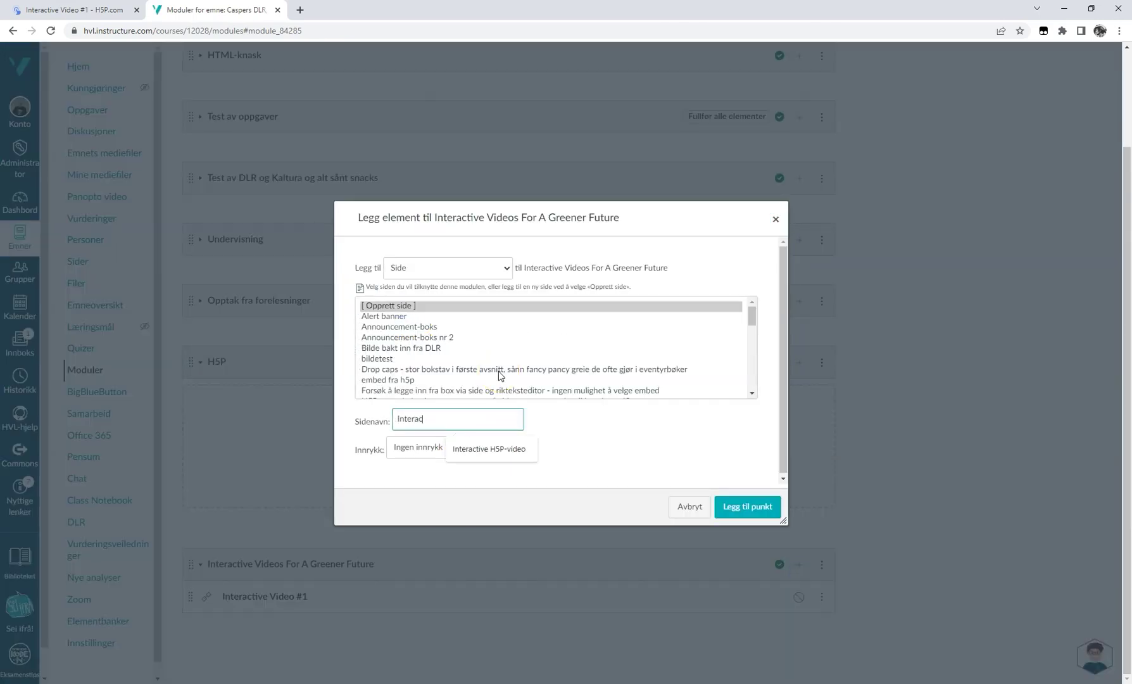
click(716, 496)
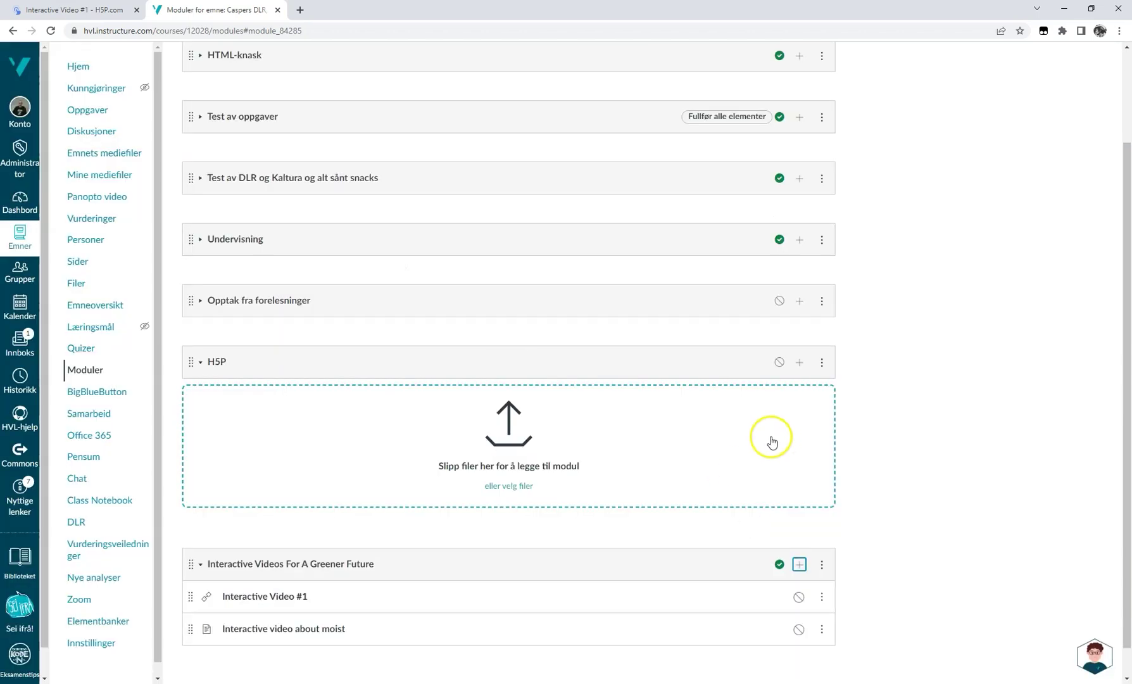
click(318, 633)
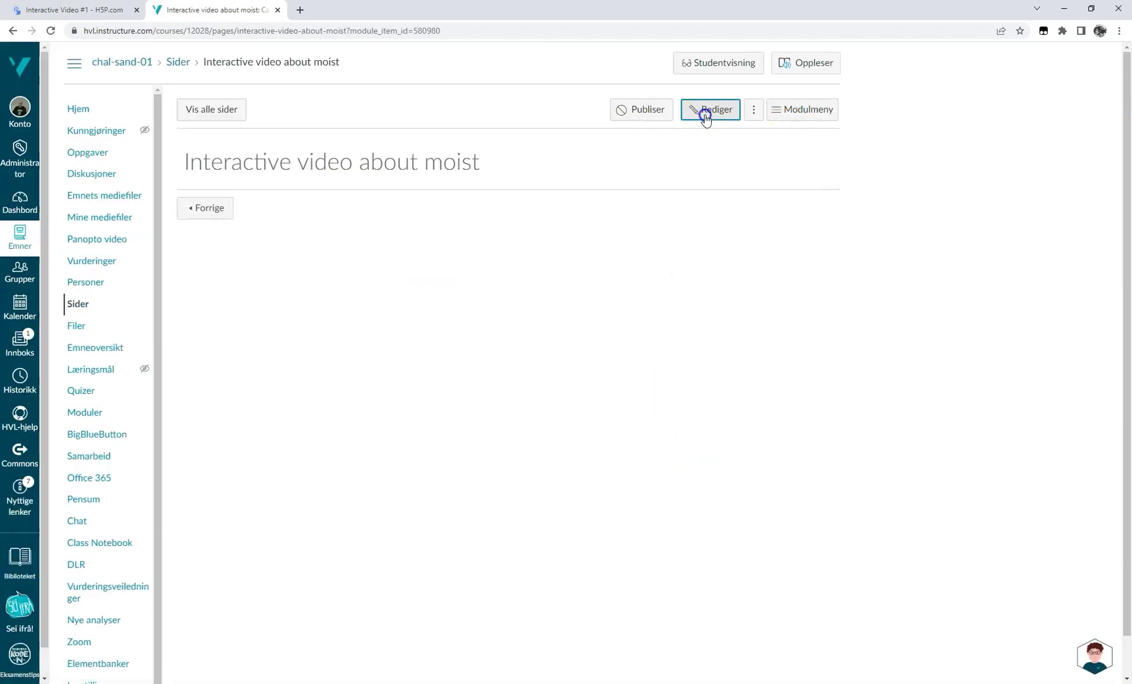
Step: Edit the page and complete the sentence 'This video is about moist'
click(705, 113)
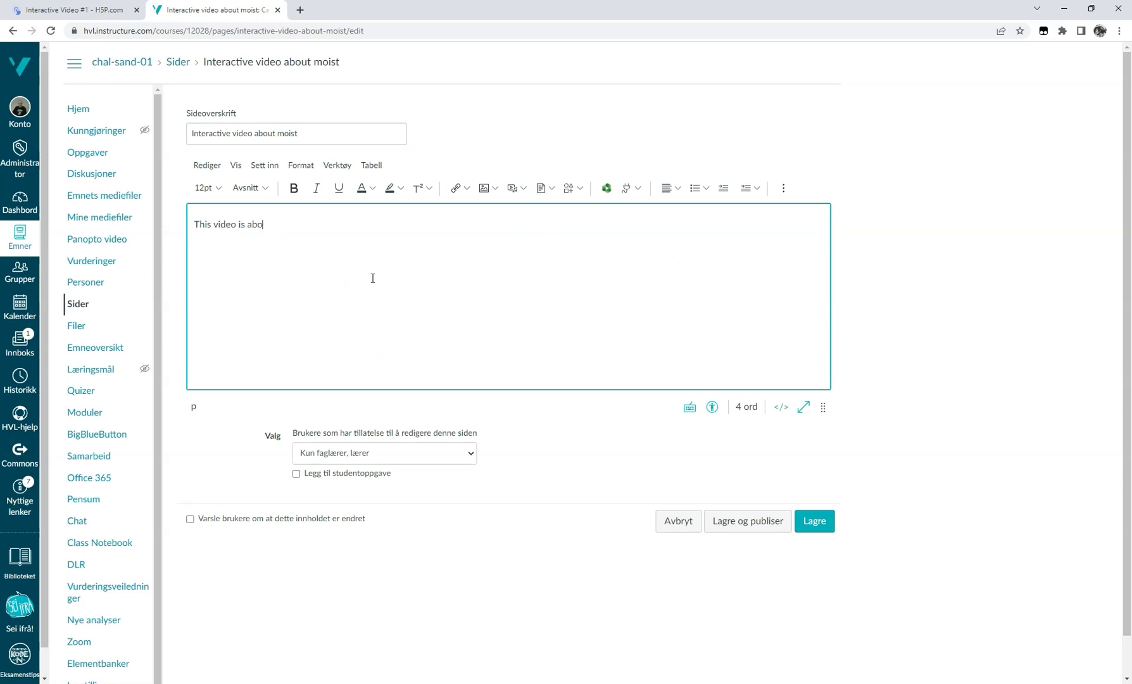
text(st)
key(Return)
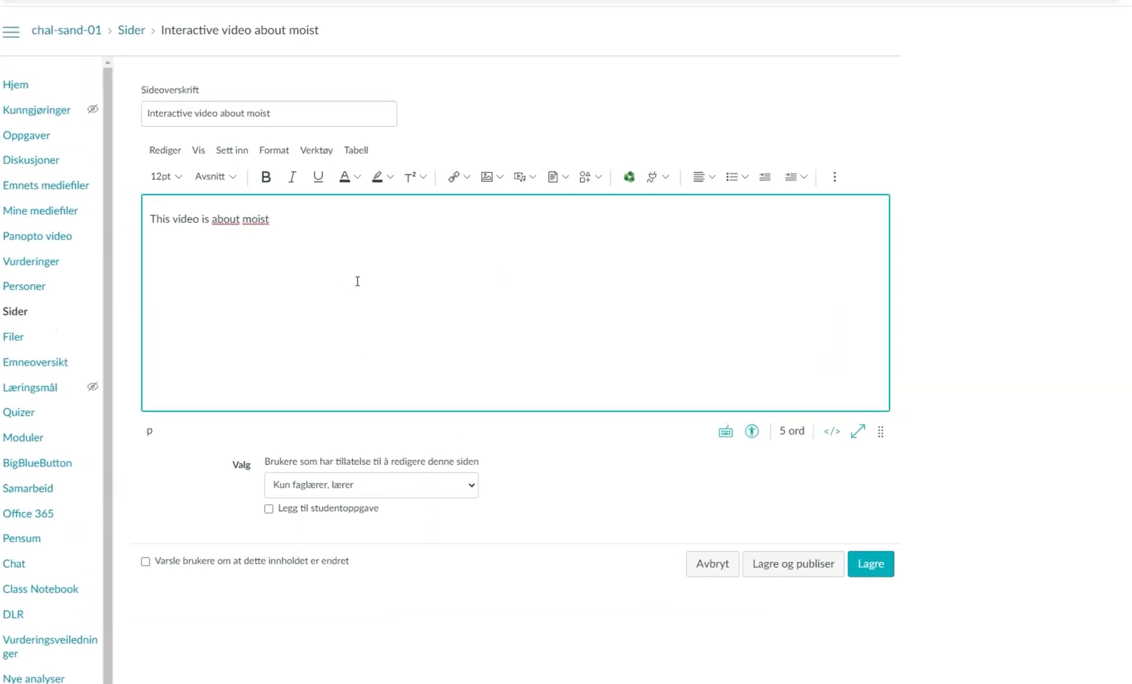
Step: Paste the H5P iframe embed code below the sentence in the HTML editor
click(868, 447)
click(241, 174)
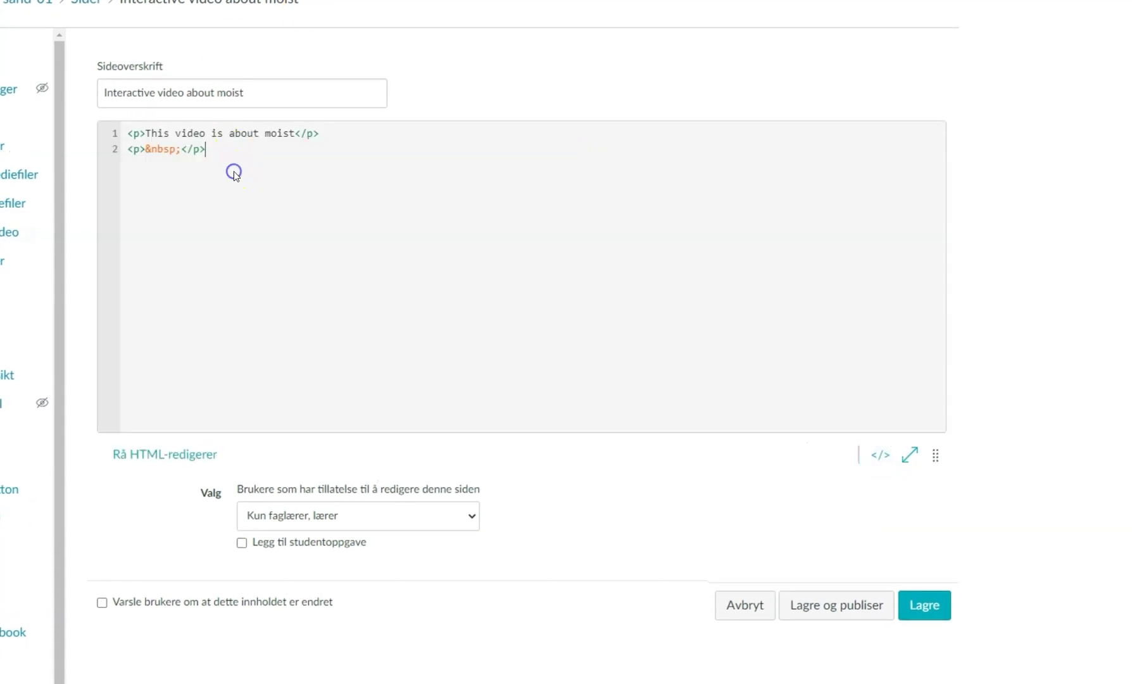
key(Return)
key(Return)
click(270, 175)
key(ctrl+v)
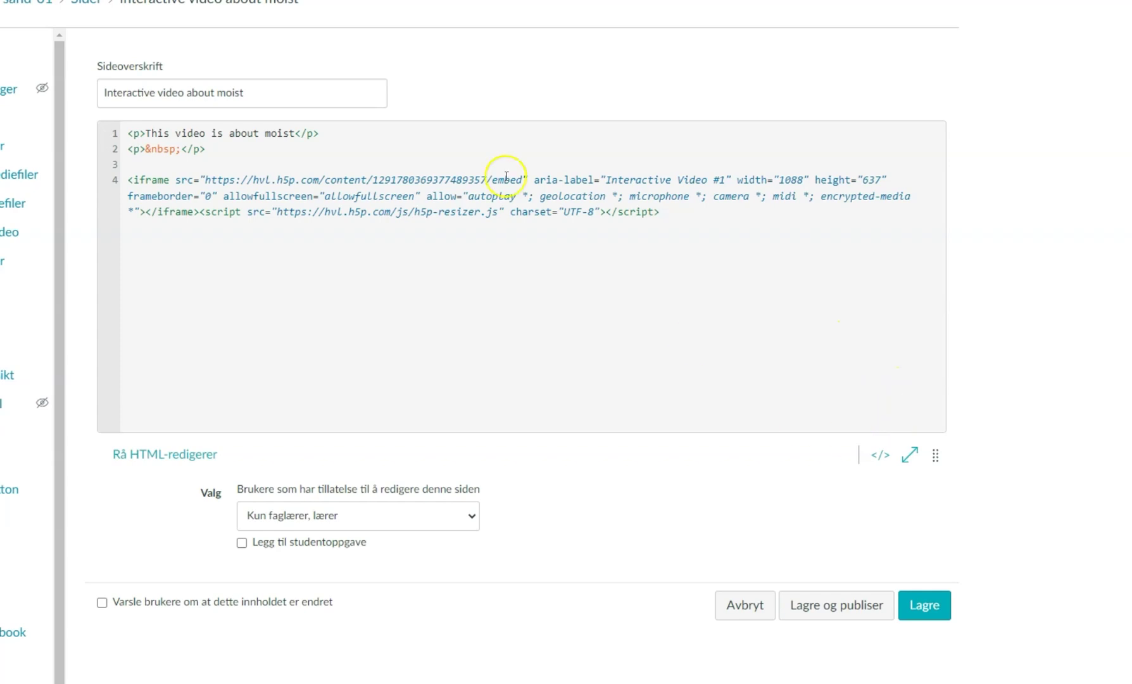
click(883, 457)
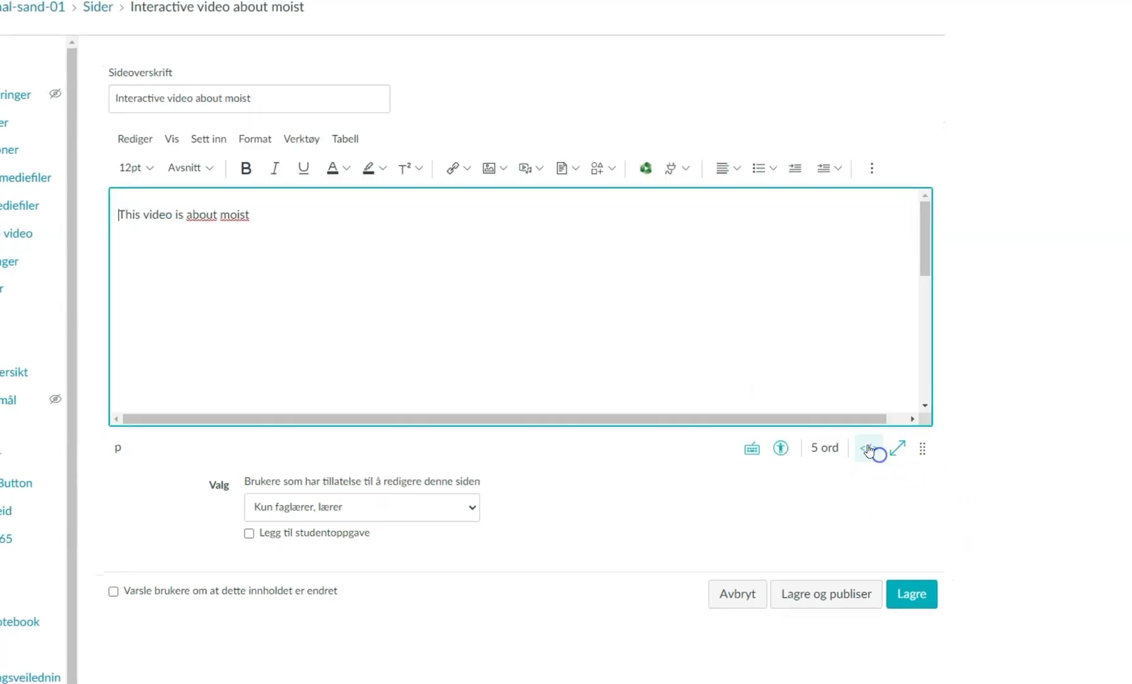